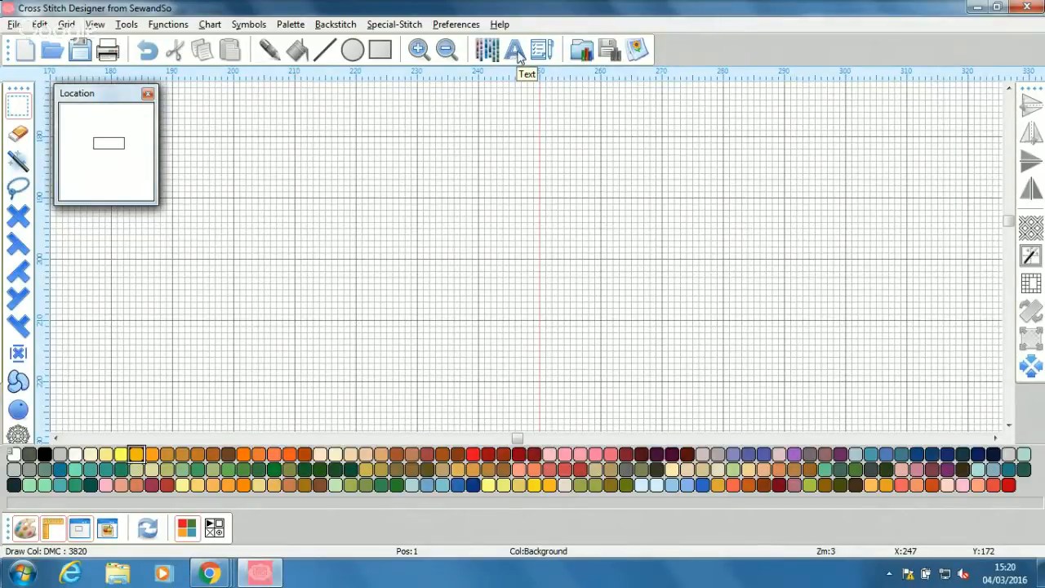
Step: Start a text at about X 201, Y 181 and set its True Type font to Bauhaus 93, Regular, size 14
click(515, 52)
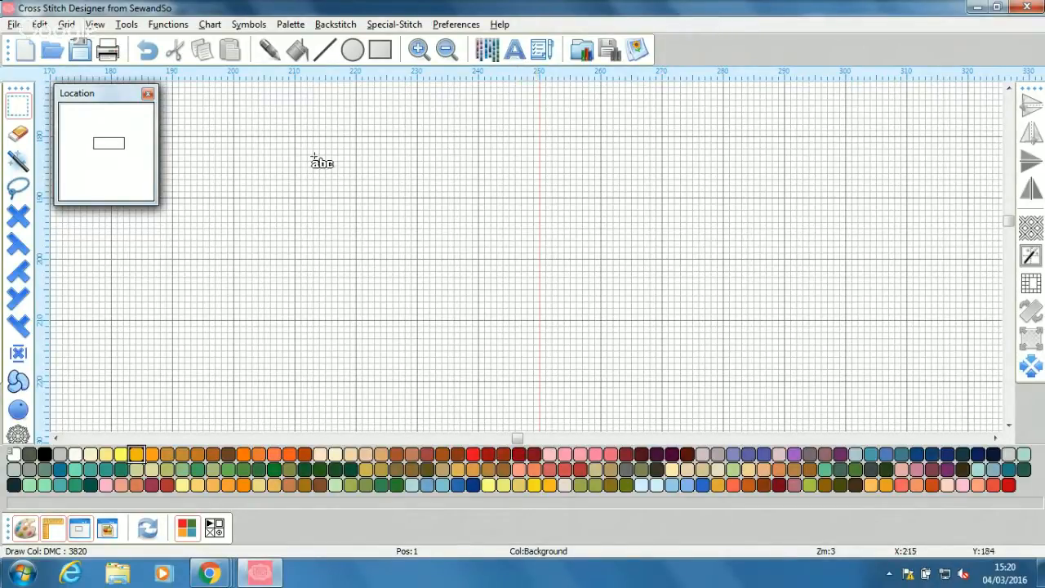
click(234, 141)
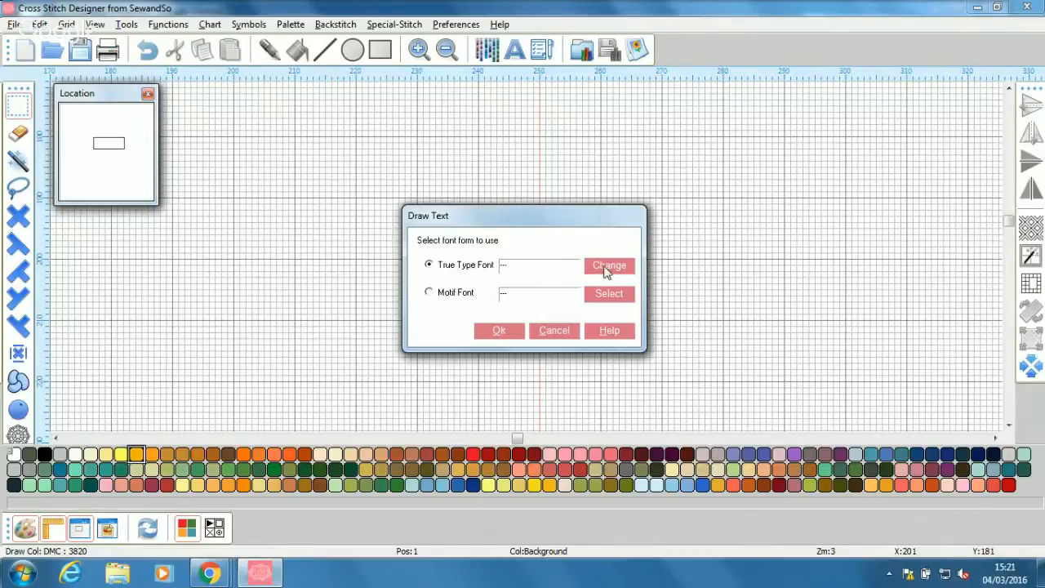
click(594, 265)
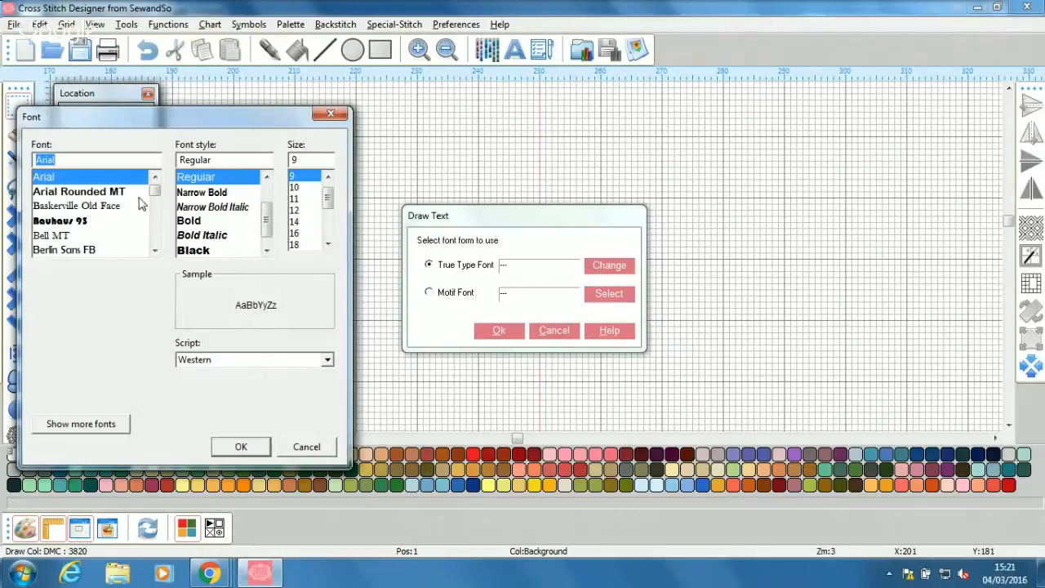
mouse_move(155, 190)
mouse_down()
mouse_move(153, 245)
mouse_move(155, 189)
mouse_up()
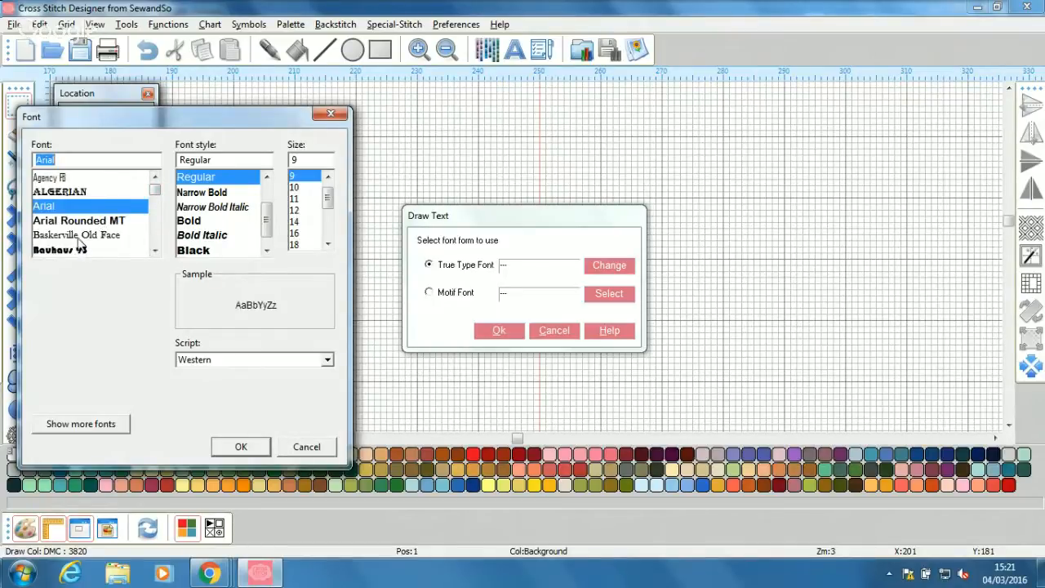
scroll(79, 241, down, 1)
click(72, 206)
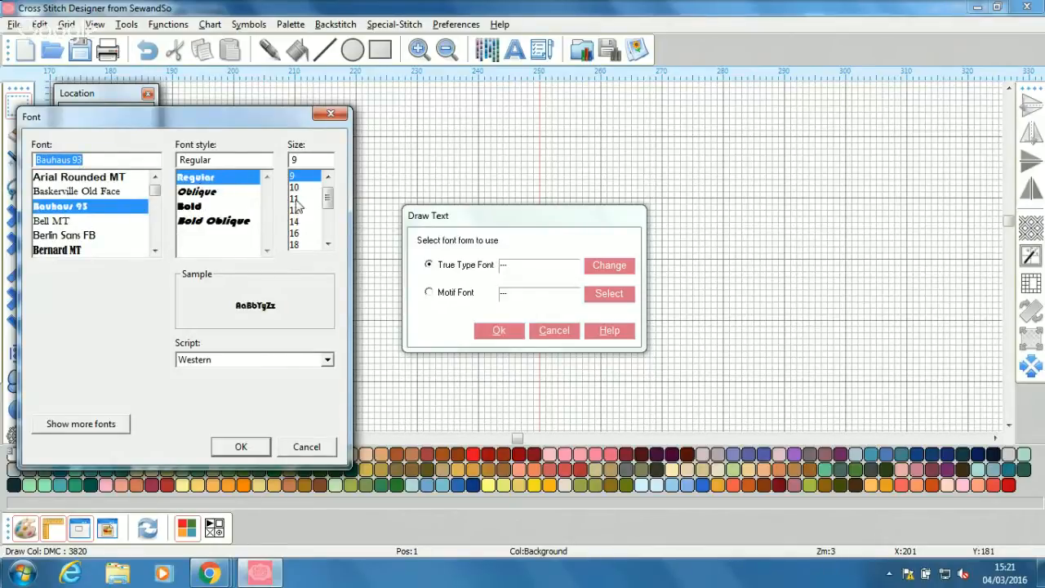
scroll(325, 196, down, 1)
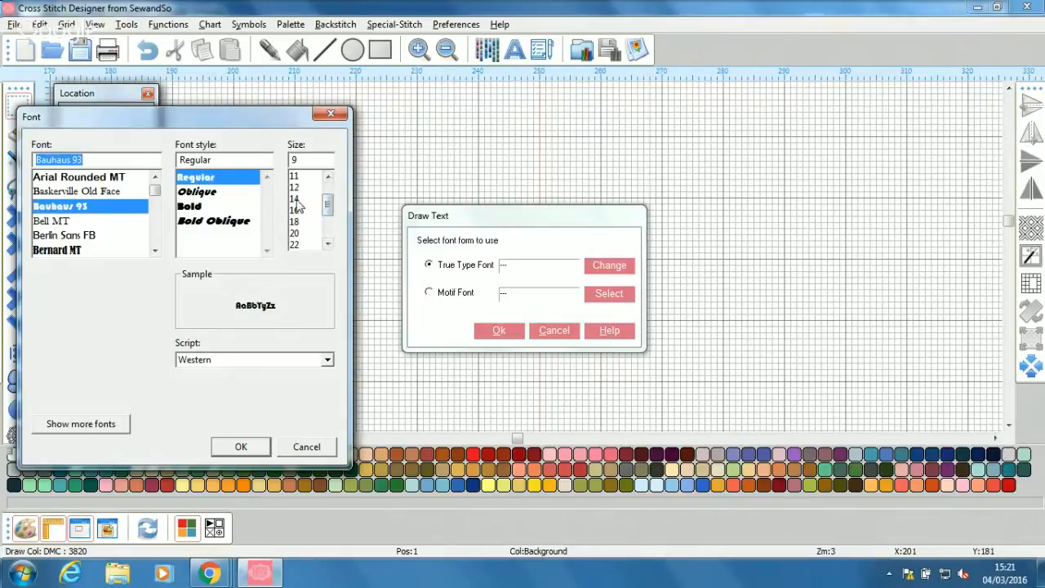
click(294, 199)
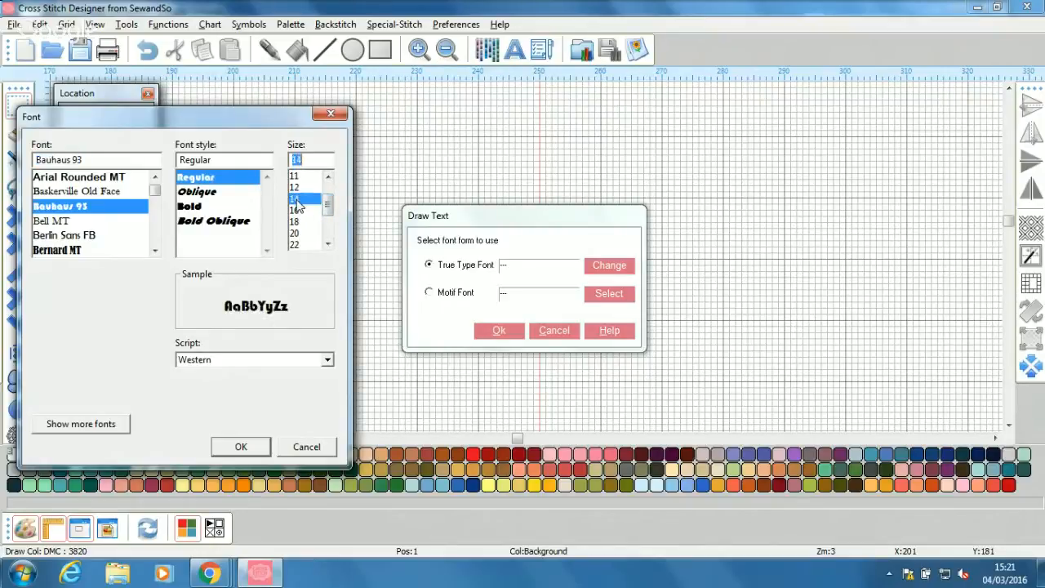
click(242, 447)
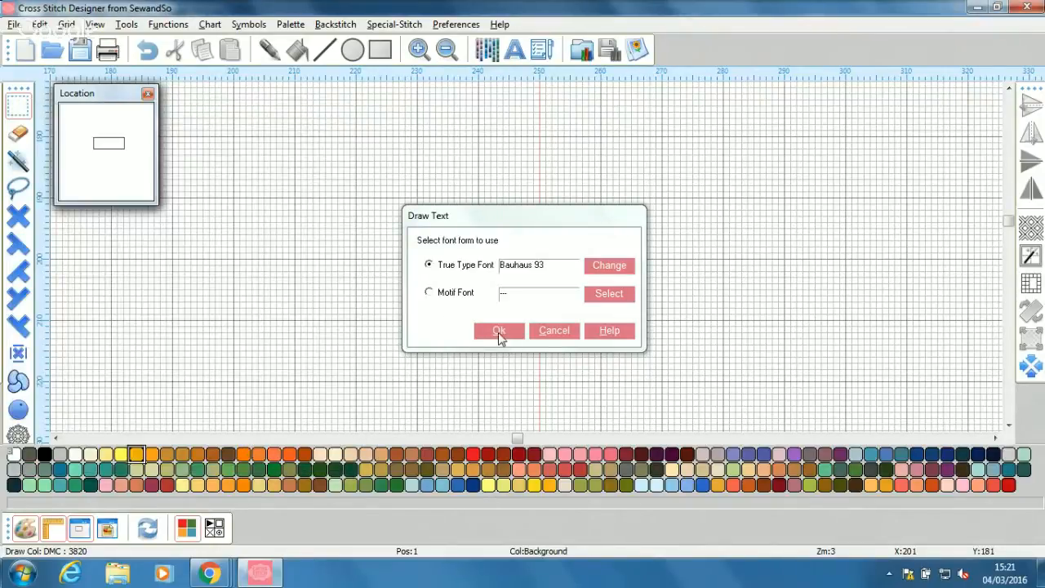
Step: Place the text "happy birthday" on one line in DMC 3820 and clear stray stitches inside the letters of "happy"
click(499, 331)
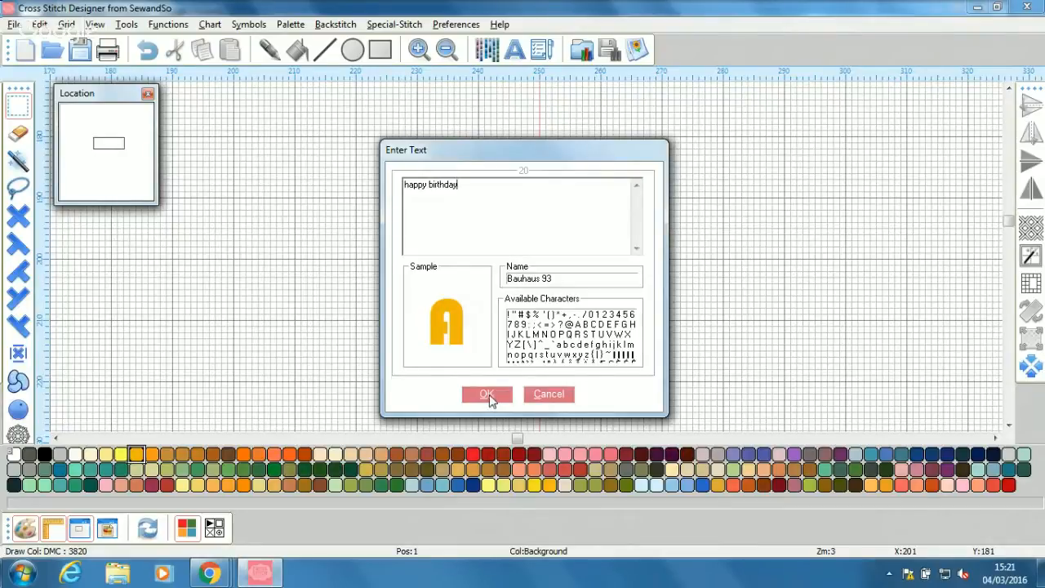
click(489, 396)
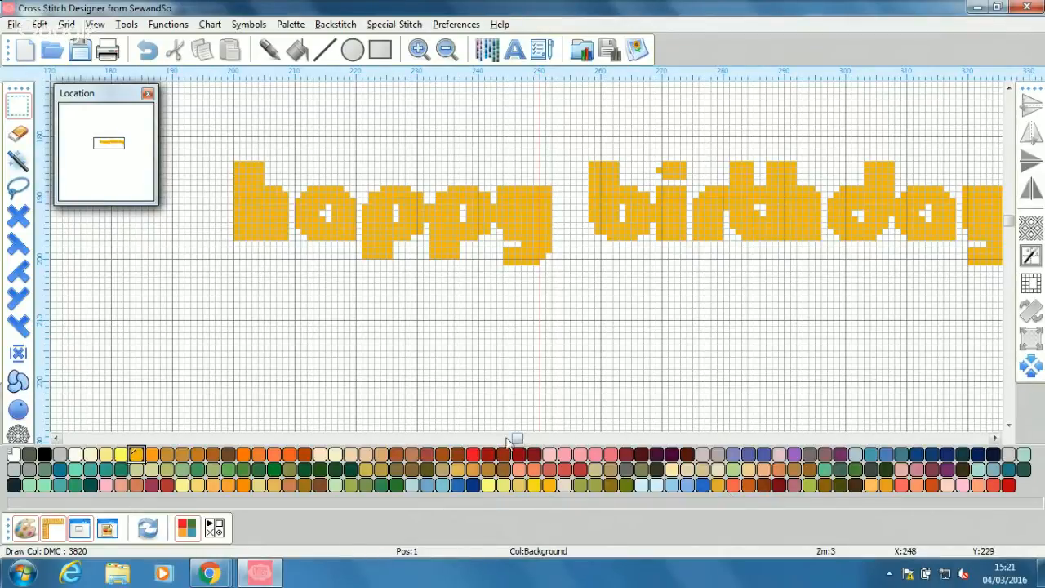
click(261, 228)
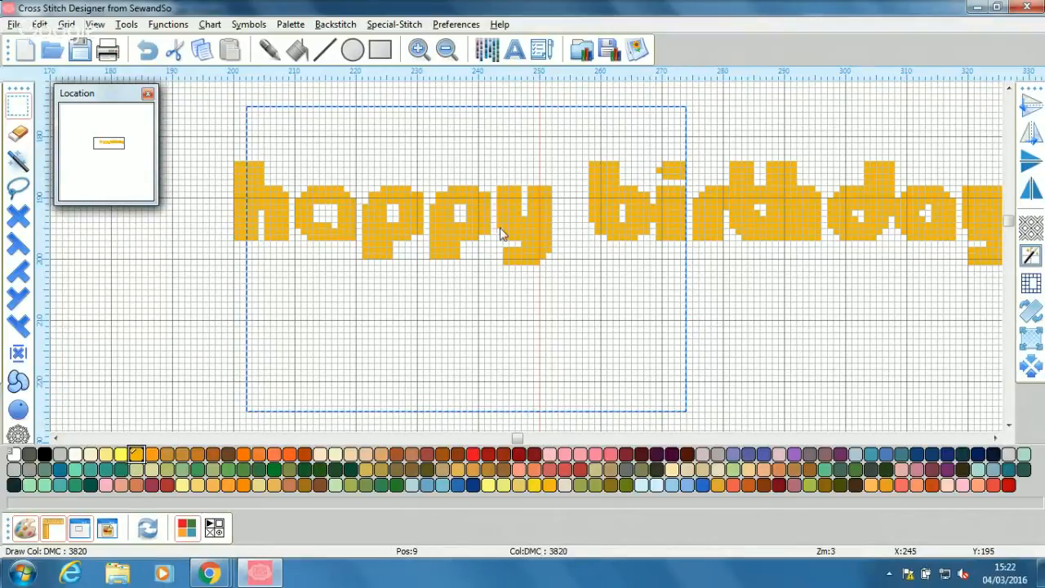
click(553, 313)
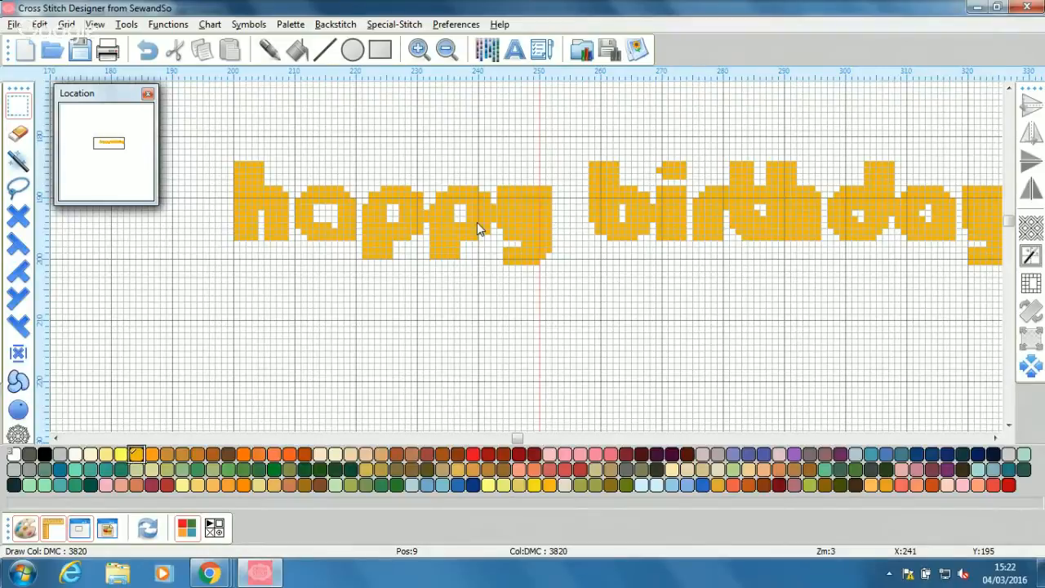
Step: Undo the stitch corrections and the one-line "happy birthday" text, back to the empty chart
key(ctrl+z)
key(ctrl+z)
key(ctrl+z)
key(ctrl+z)
key(ctrl+z)
key(ctrl+z)
key(ctrl+z)
key(ctrl+z)
key(ctrl+z)
key(ctrl+z)
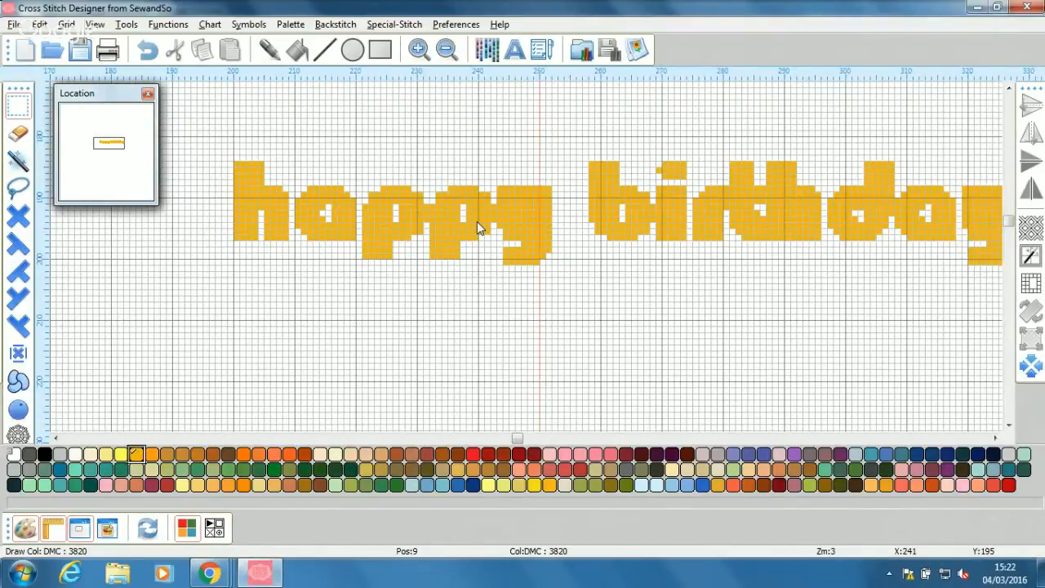
key(ctrl+z)
key(ctrl+z)
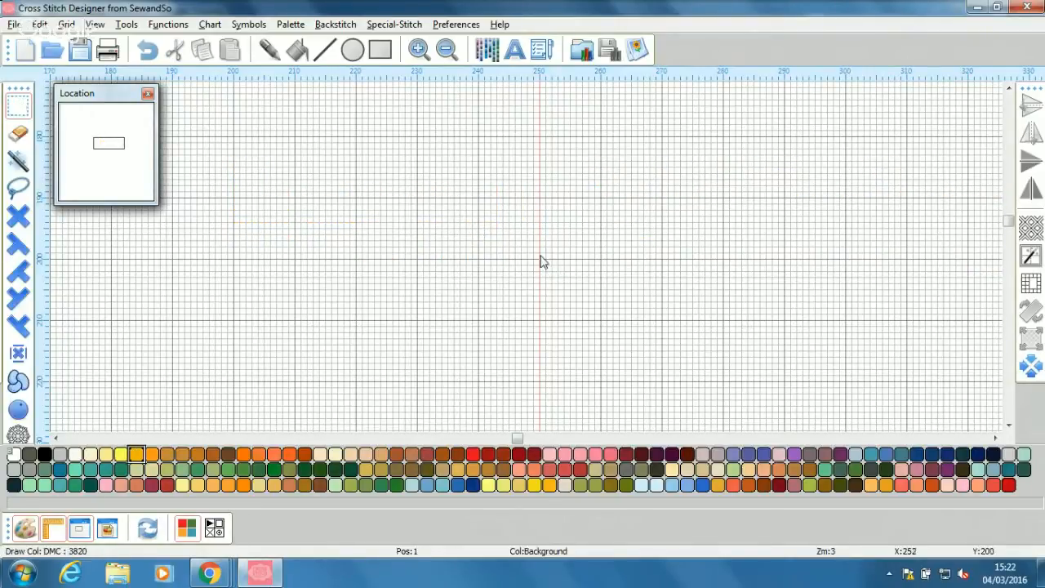
click(514, 51)
click(232, 143)
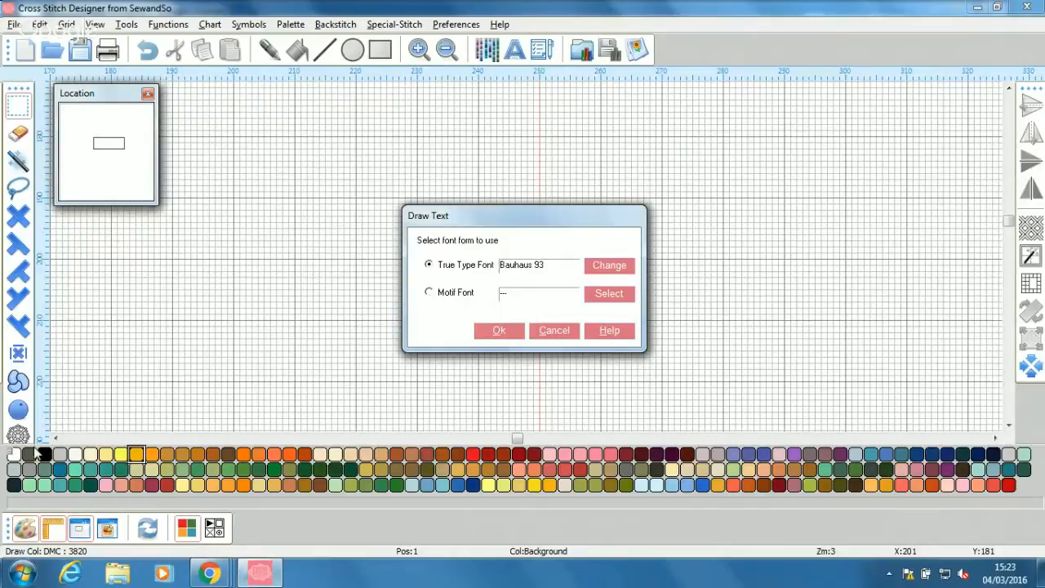
click(549, 329)
Step: Set the drawing colour to the dark pink thread DMC 3835
click(152, 485)
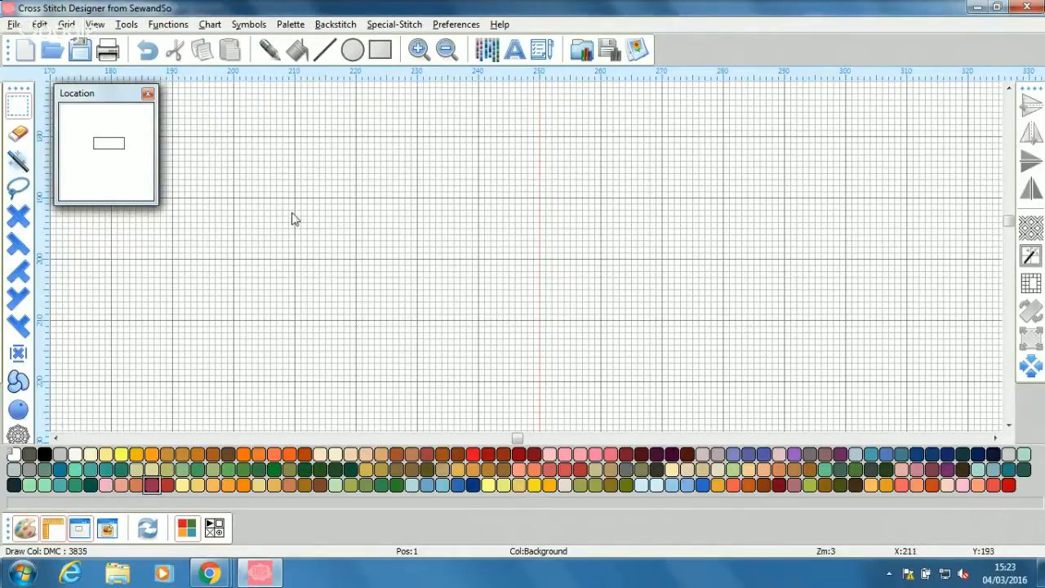
Step: Place the text "happy birthday" in Bauhaus 93 at about X 201, Y 181, with "birthday" on a second line
click(515, 49)
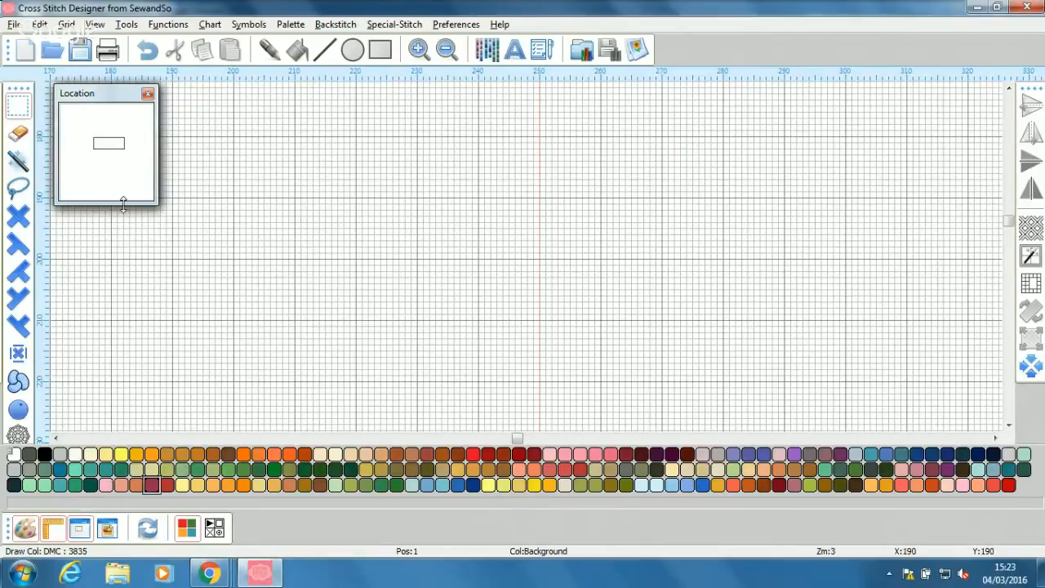
click(234, 144)
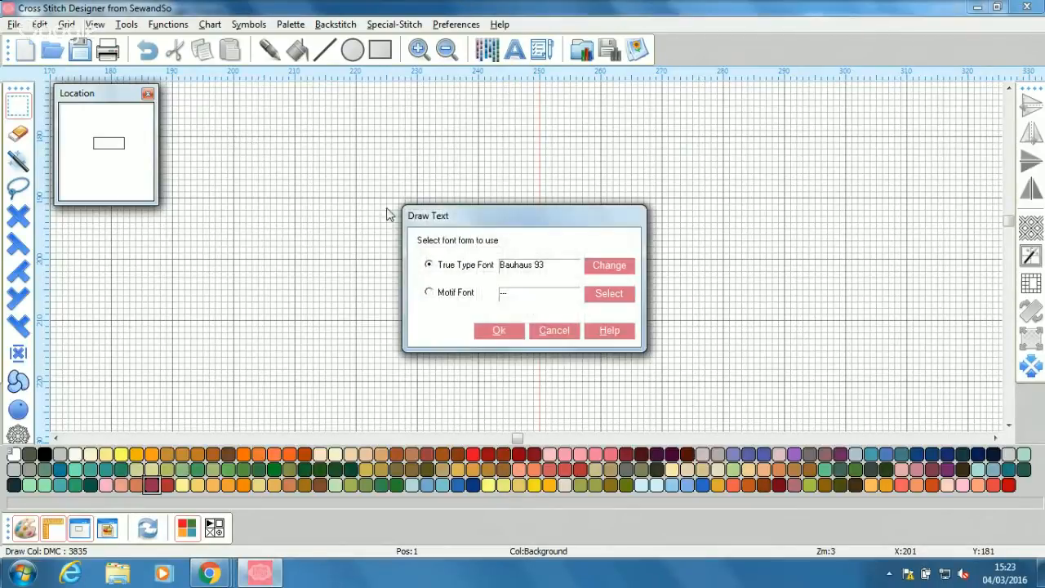
click(499, 331)
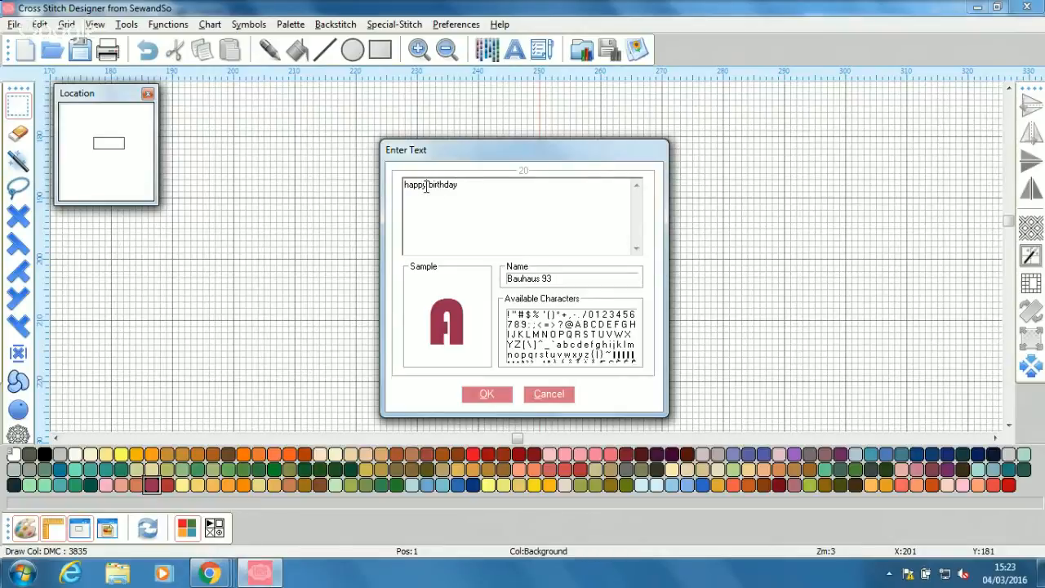
key(BackSpace)
key(Return)
click(487, 394)
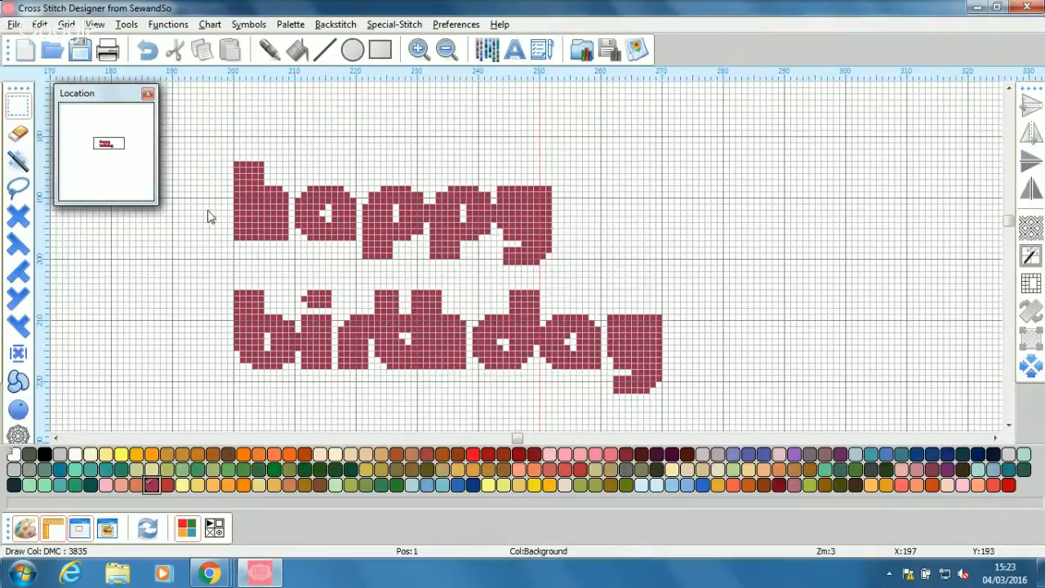
Step: Undo both lines of the dark pink "happy birthday" text
key(ctrl+z)
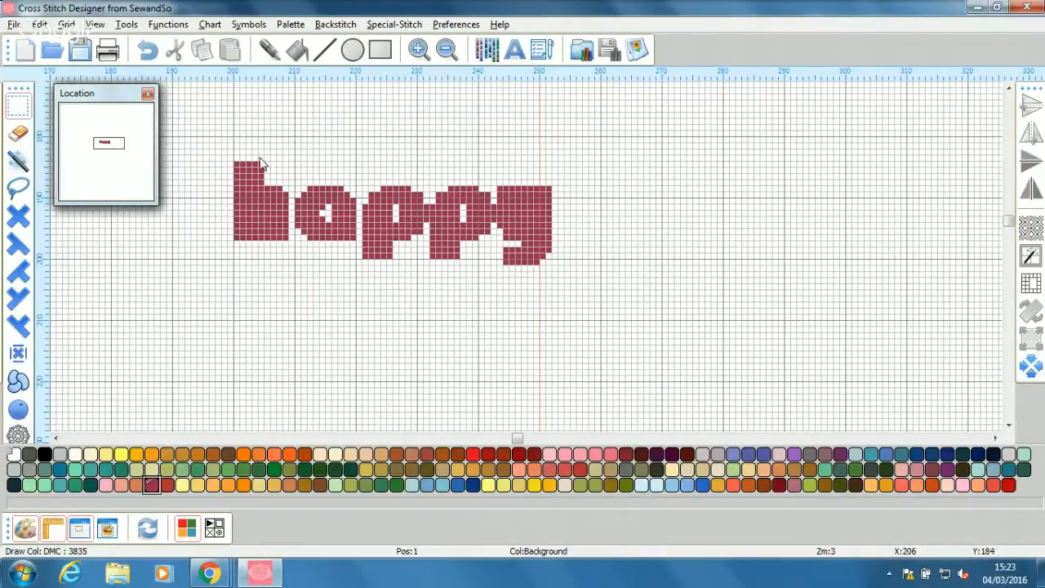
key(ctrl+z)
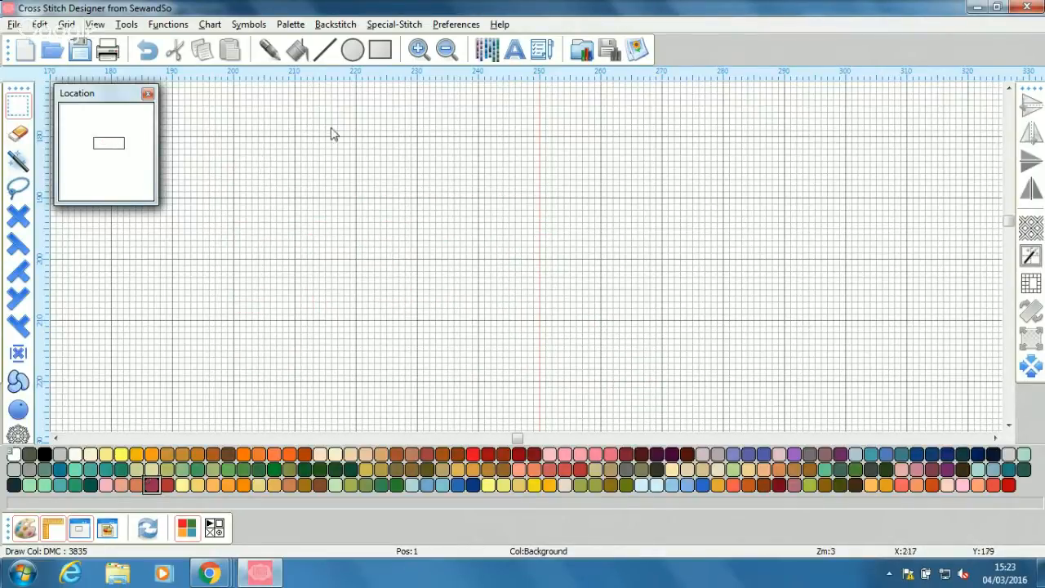
click(230, 136)
click(512, 332)
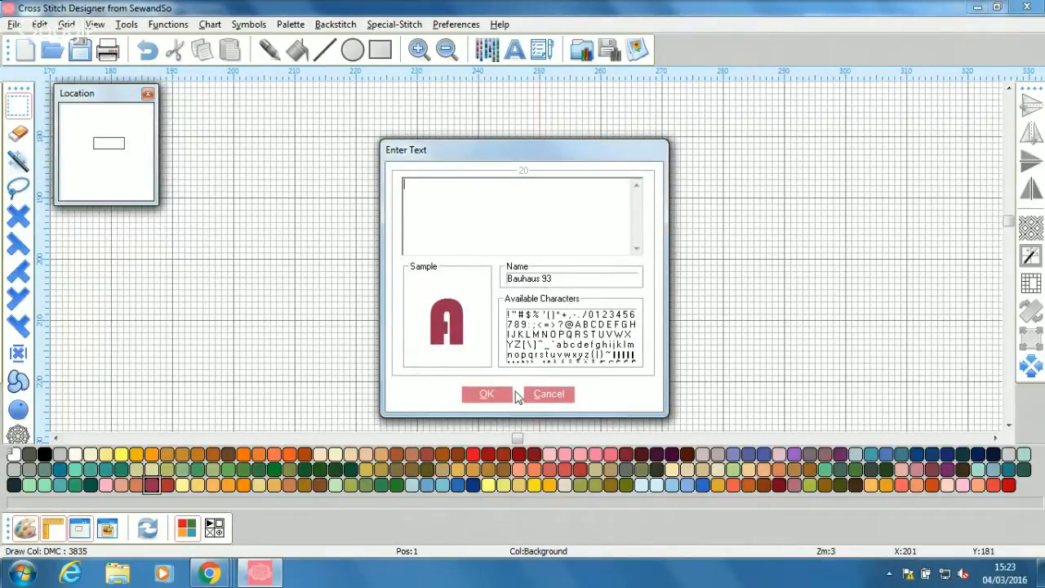
click(551, 395)
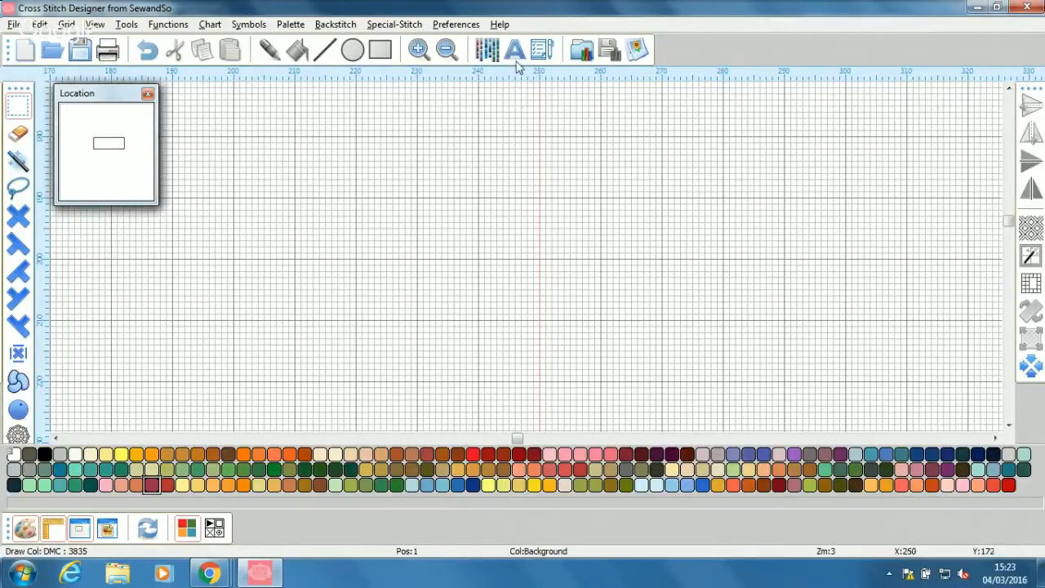
Step: Start a text at about X 201, Y 181 and set its Bauhaus 93 font size to 18
click(237, 142)
click(608, 268)
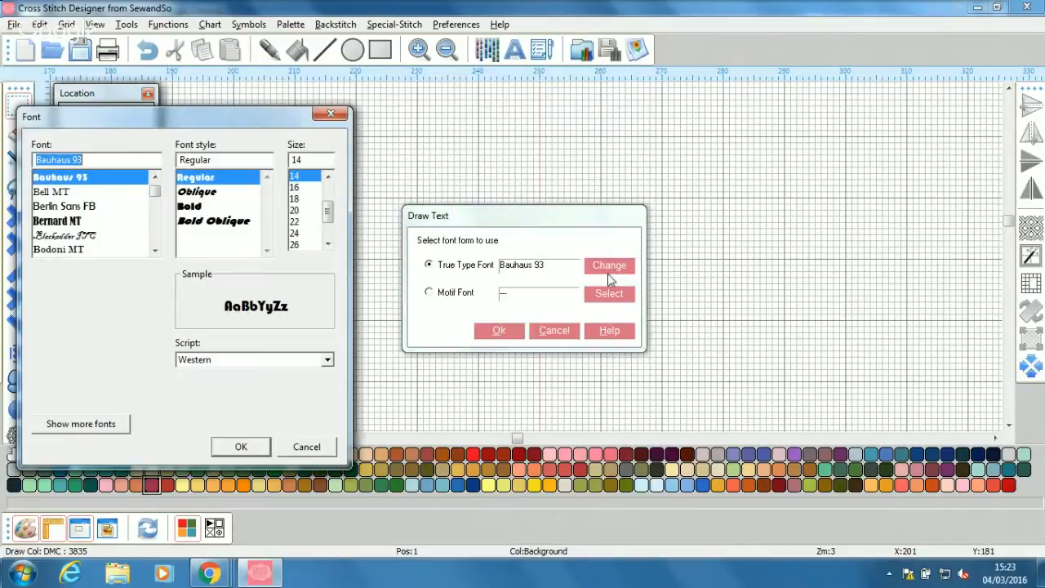
scroll(313, 215, down, 1)
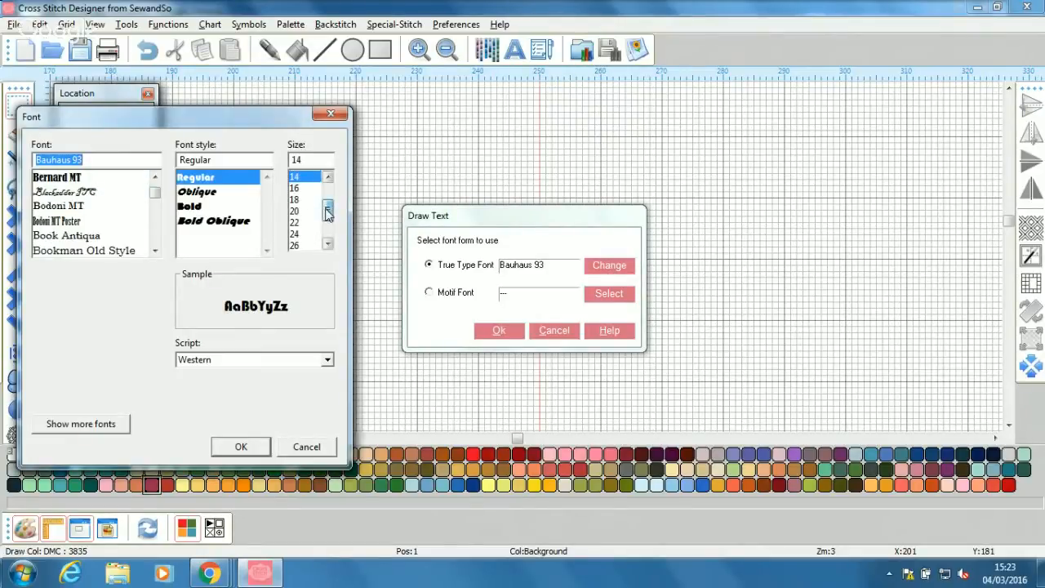
drag(327, 211, 324, 191)
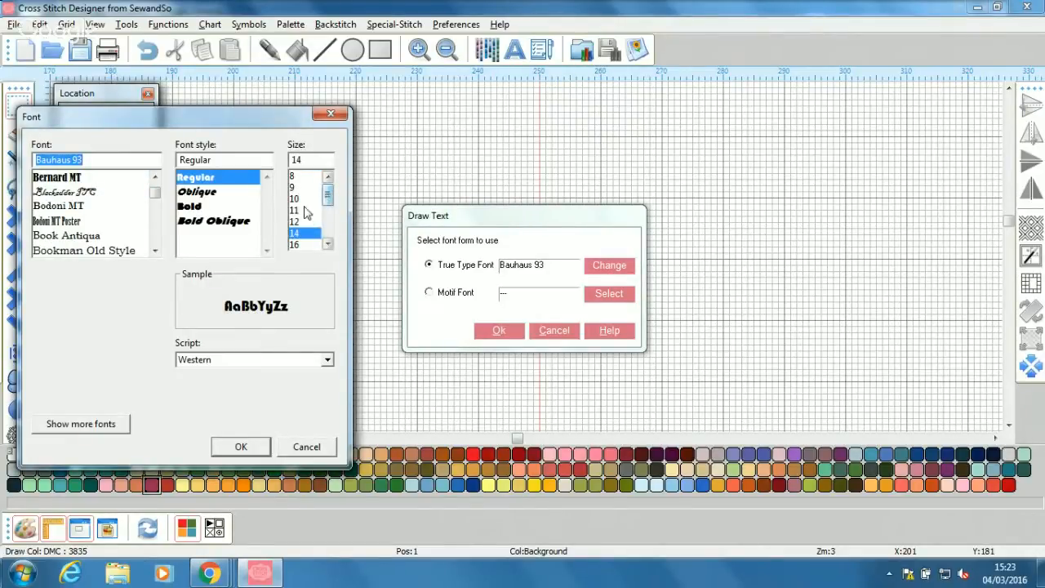
scroll(301, 211, down, 2)
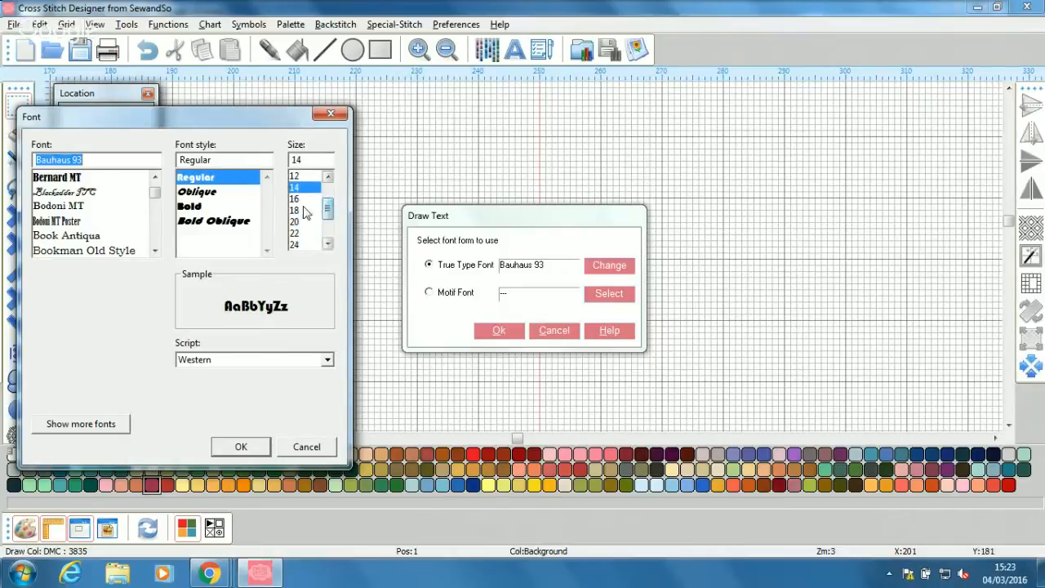
click(303, 210)
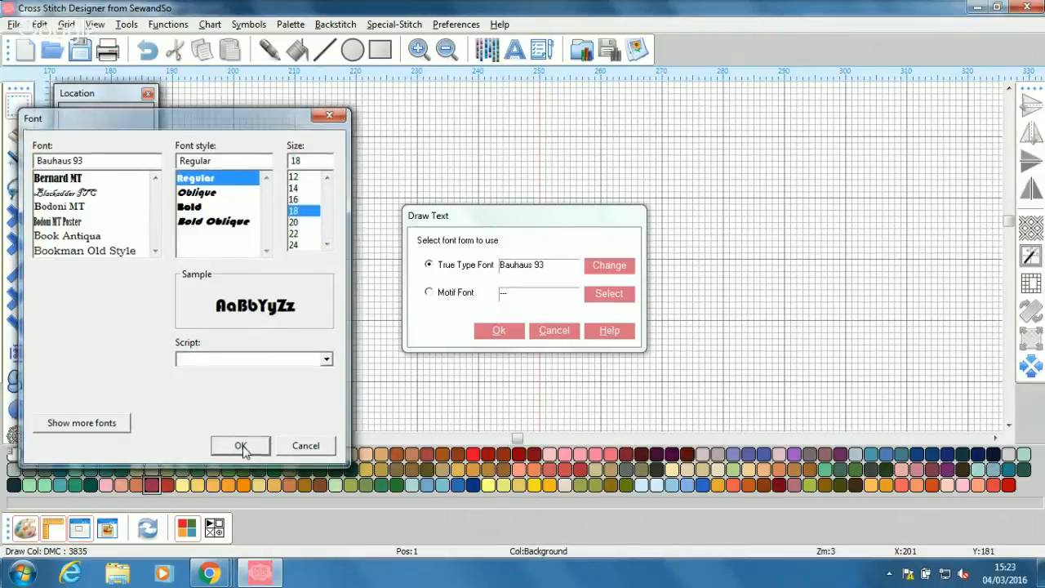
click(241, 448)
Step: Enter "happy" and "birthday" on two separate lines and place the text on the chart
click(496, 330)
text(H)
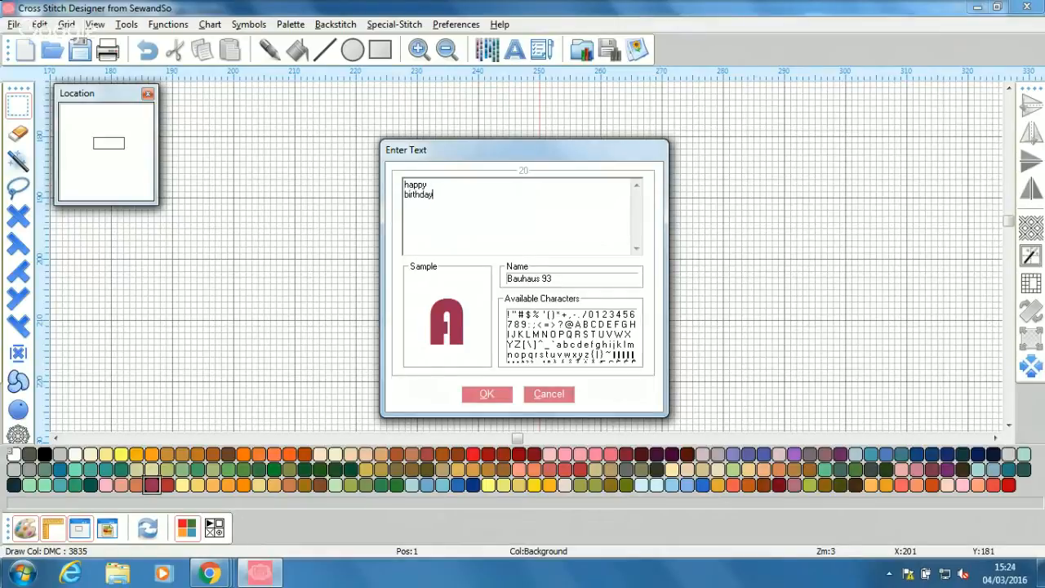
click(497, 397)
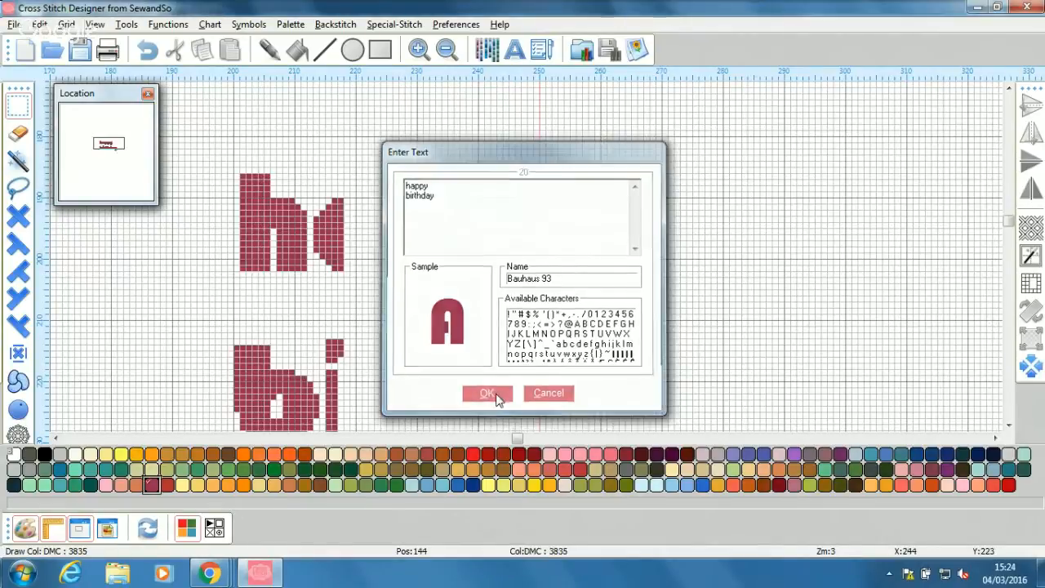
Step: Examine the two-line "happy birthday" lettering on the chart at overview and close-up scale
scroll(520, 320, down, 1)
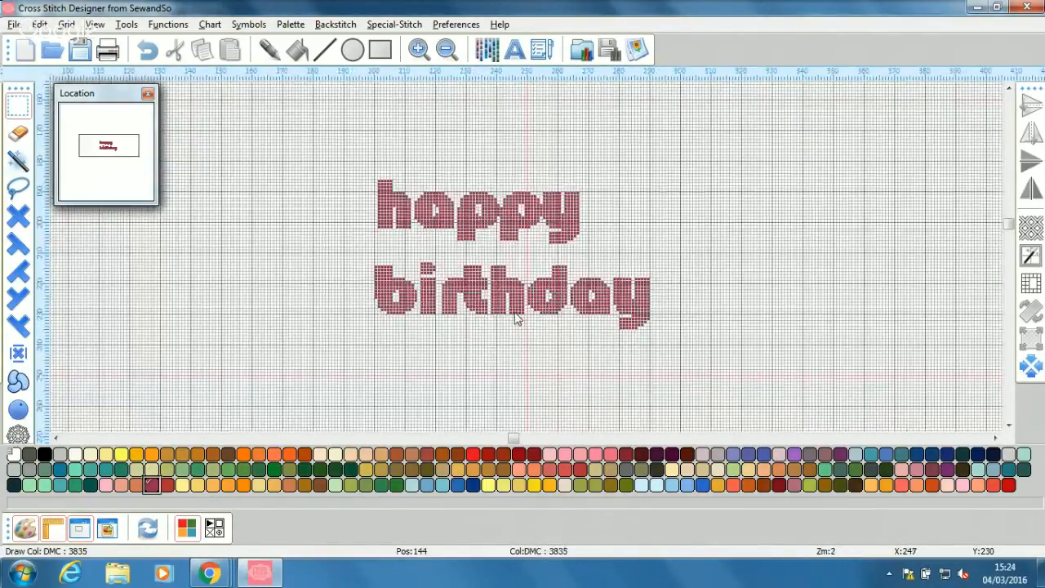
scroll(514, 319, up, 1)
scroll(368, 294, down, 1)
drag(92, 161, 103, 157)
drag(104, 149, 105, 148)
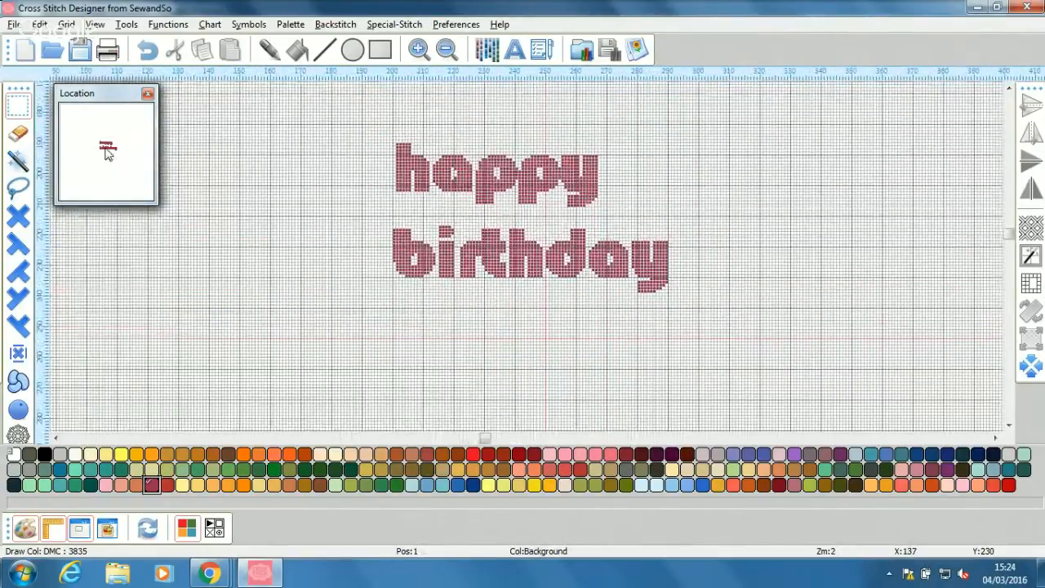
scroll(418, 212, down, 1)
scroll(418, 217, up, 2)
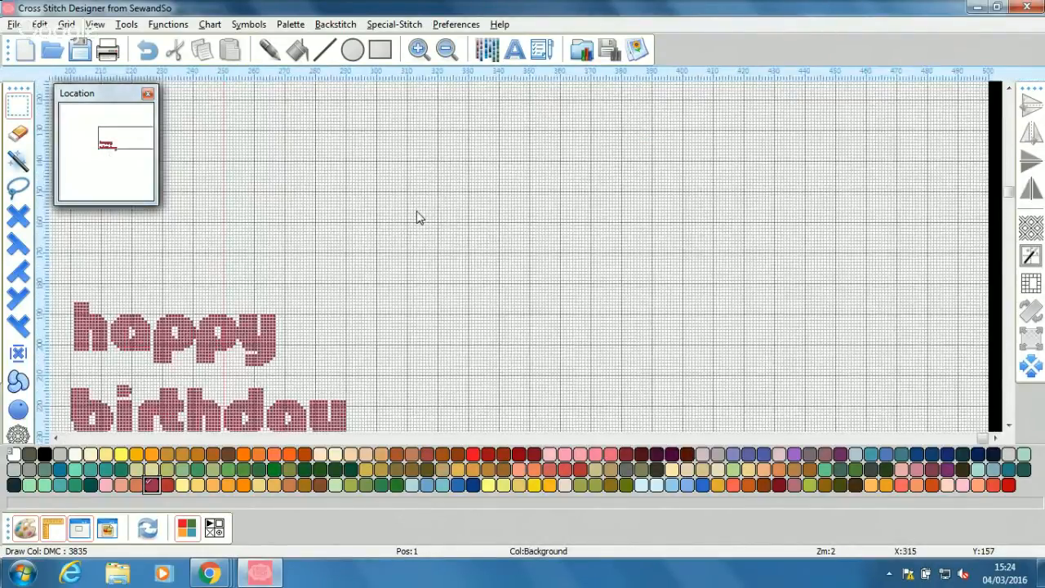
drag(122, 115, 105, 154)
click(104, 143)
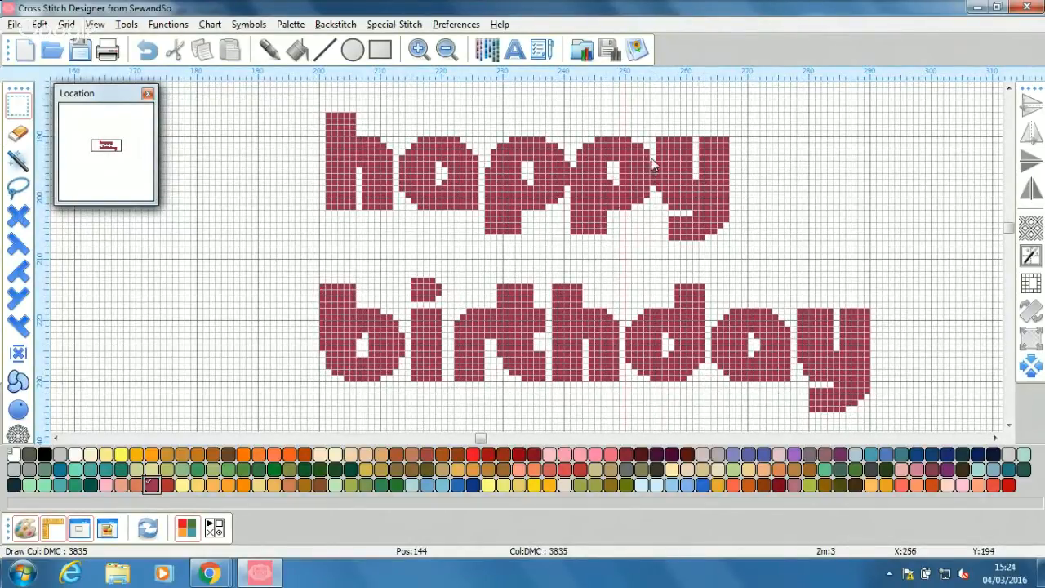
Step: Select the word "happy" and move it about 10 stitches right and 7 down, centred closely above "birthday"
key(e)
key(s)
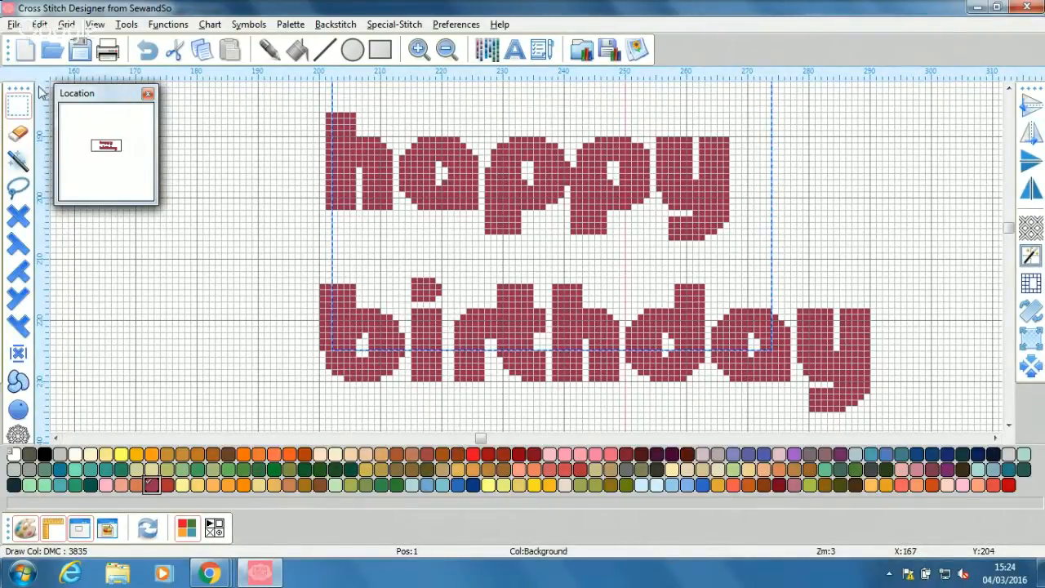
key(Escape)
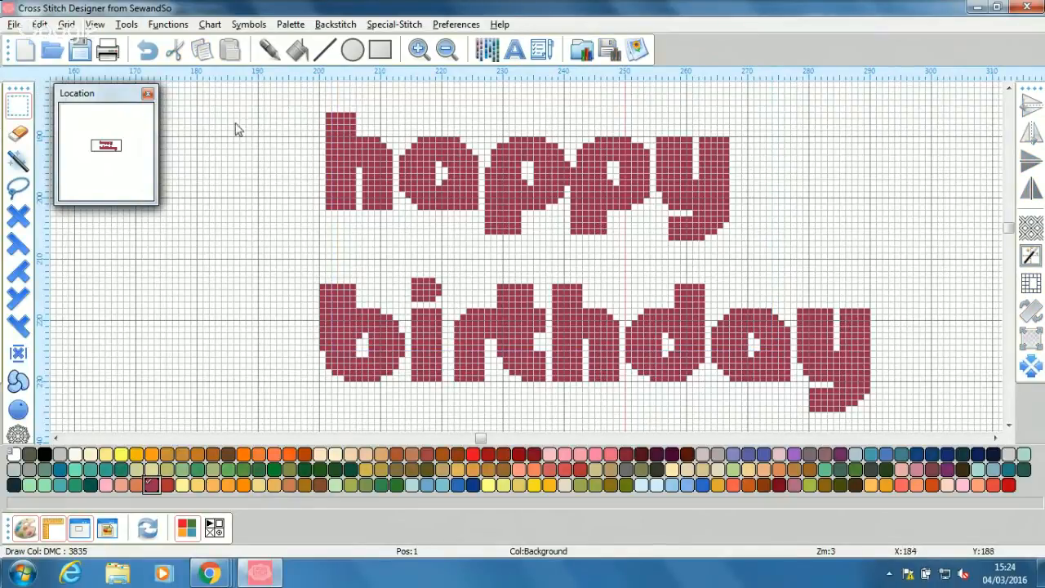
drag(307, 95, 741, 251)
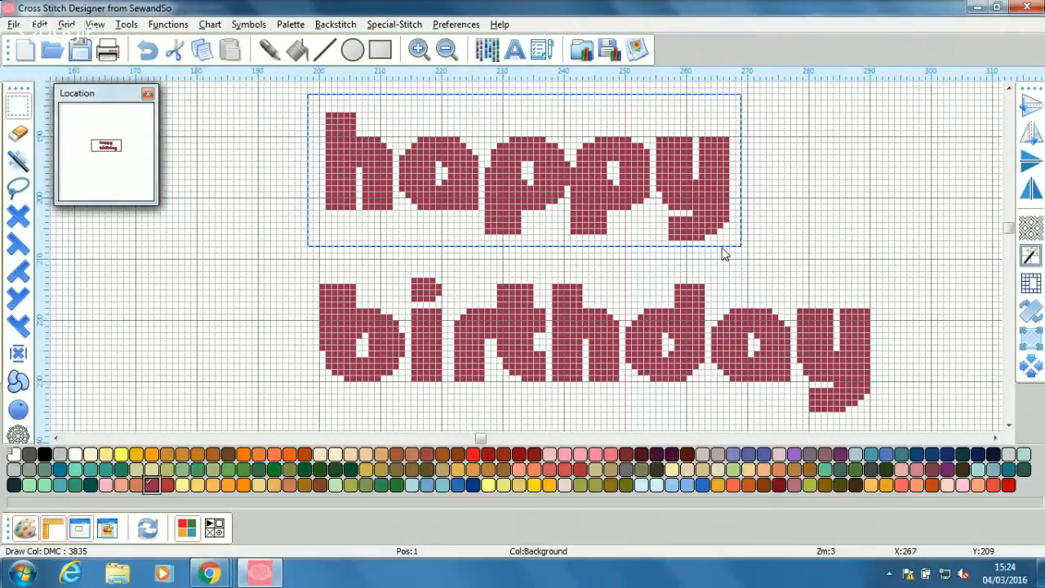
drag(677, 205, 738, 249)
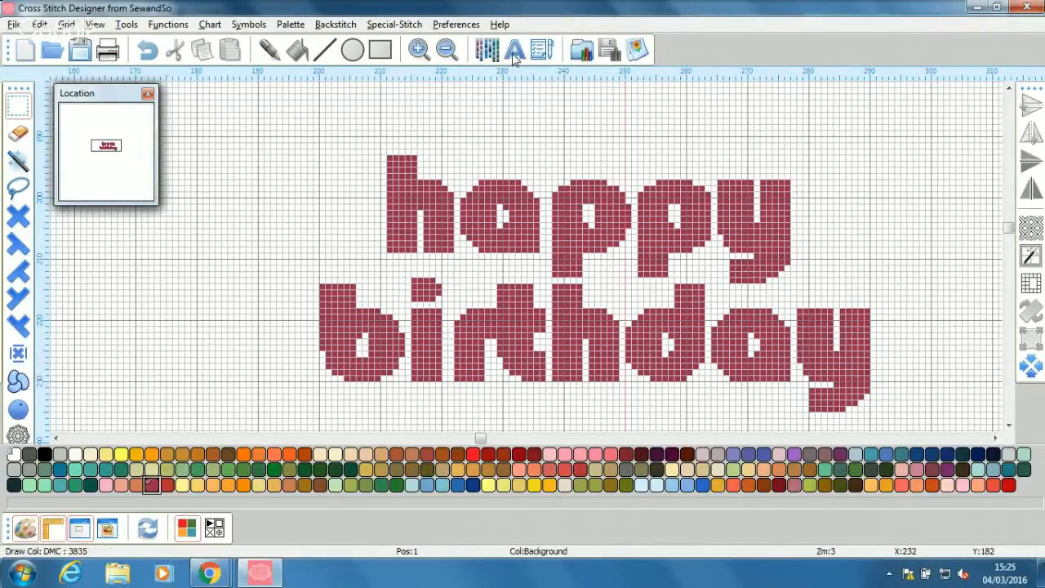
Step: Examine the True Type font, script and additional font options offered for drawing text
click(516, 141)
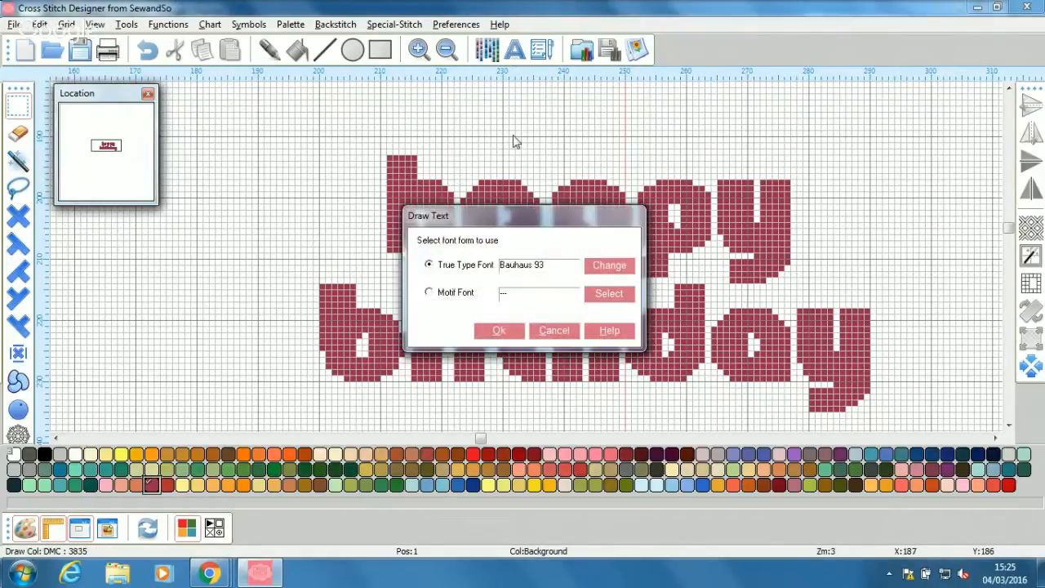
click(610, 264)
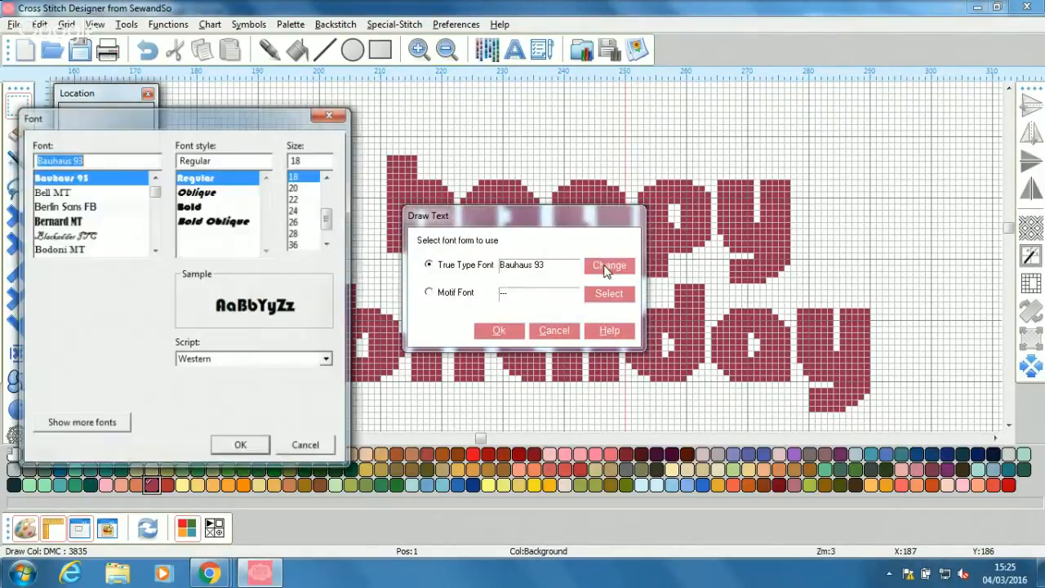
scroll(65, 227, down, 5)
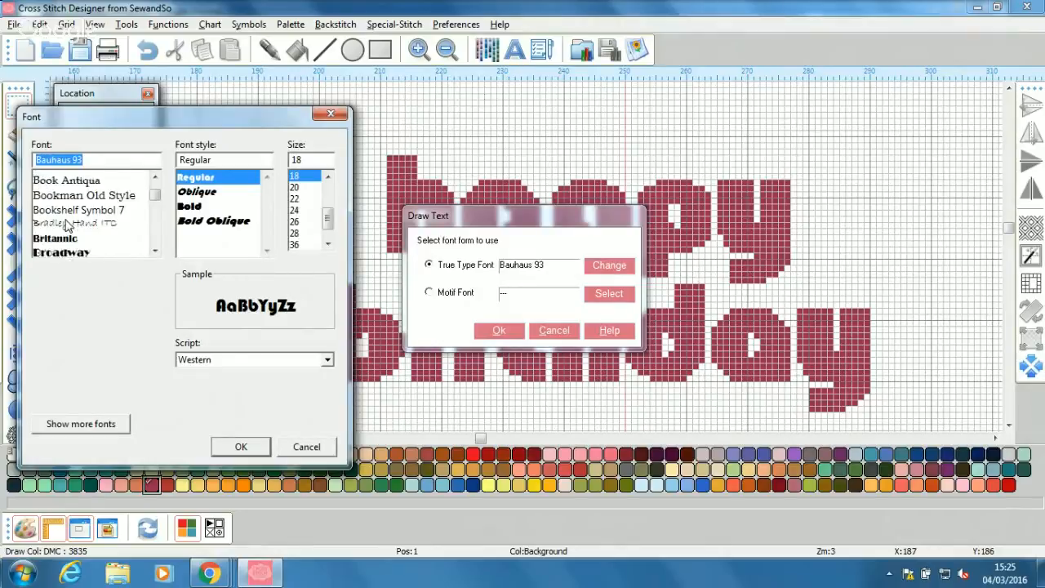
scroll(297, 217, up, 5)
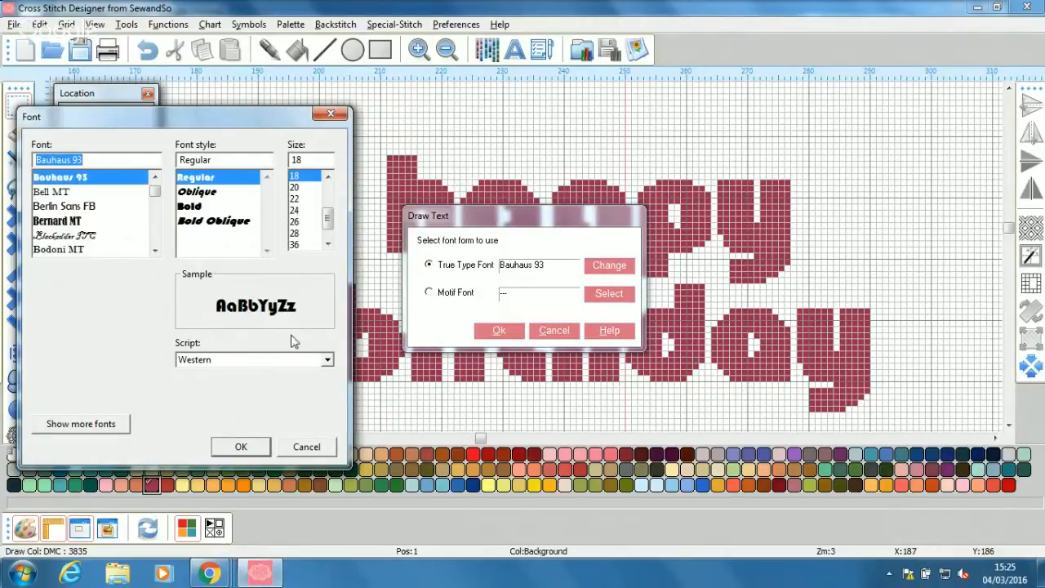
click(327, 361)
click(327, 362)
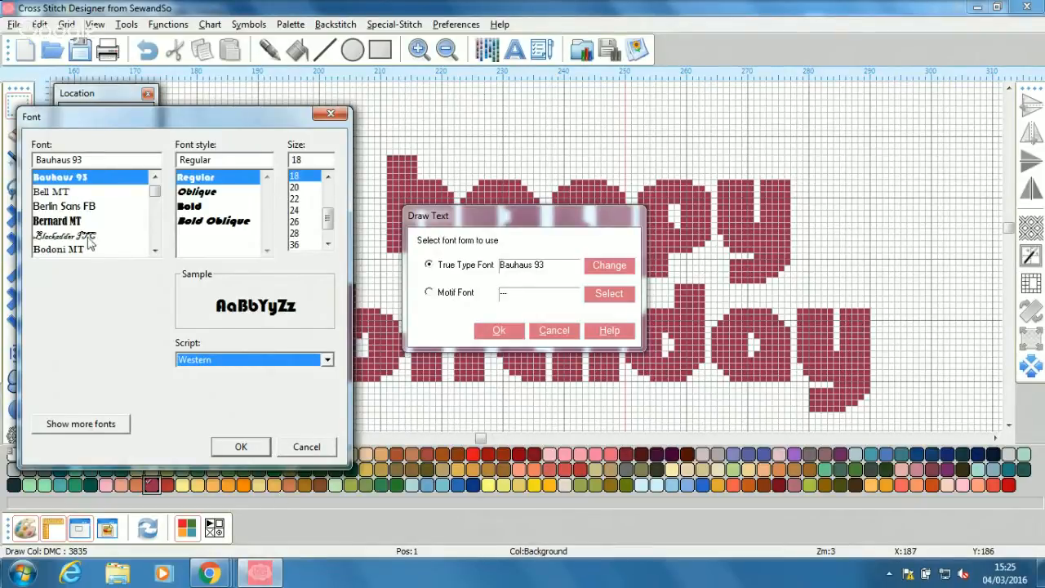
click(51, 430)
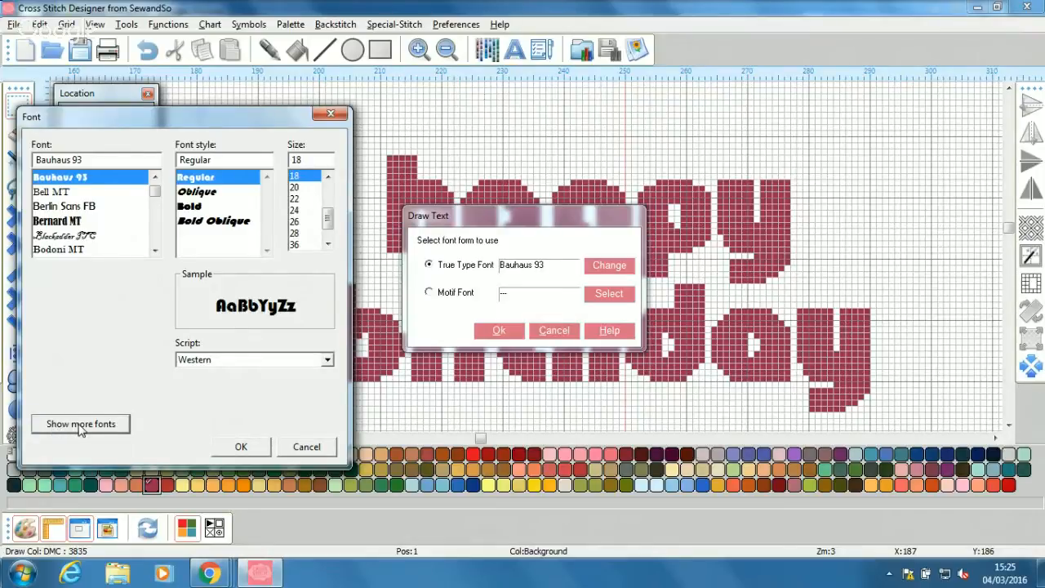
click(304, 449)
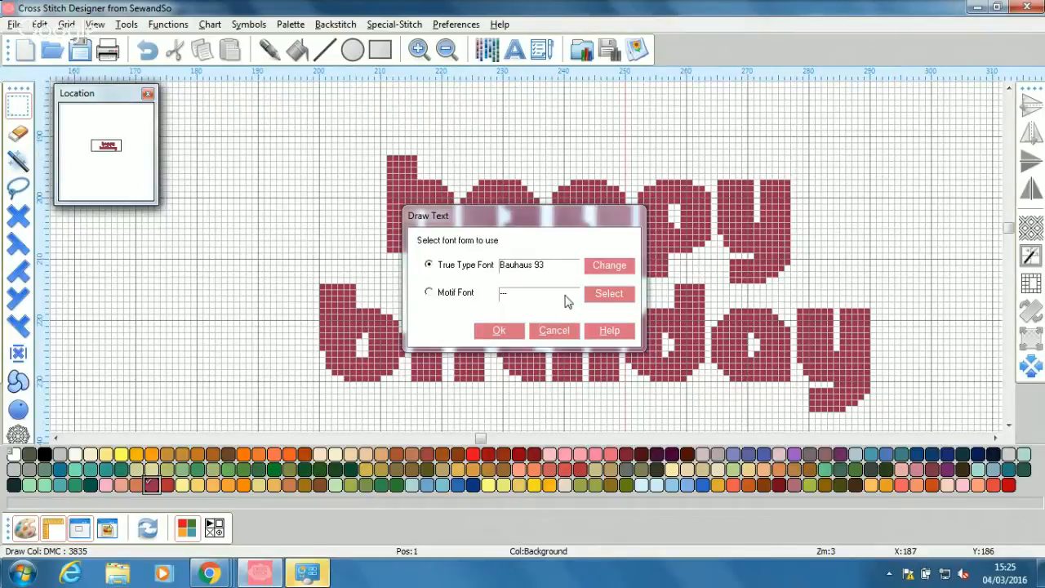
Step: Check which motif fonts are available for drawing text, leaving the text settings without drawing anything
click(429, 293)
click(608, 294)
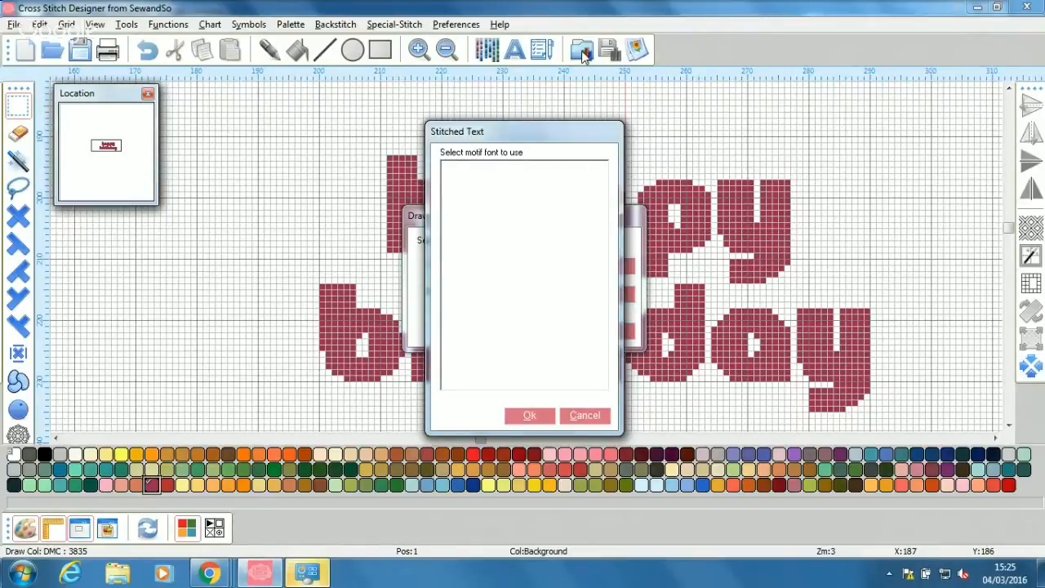
click(530, 416)
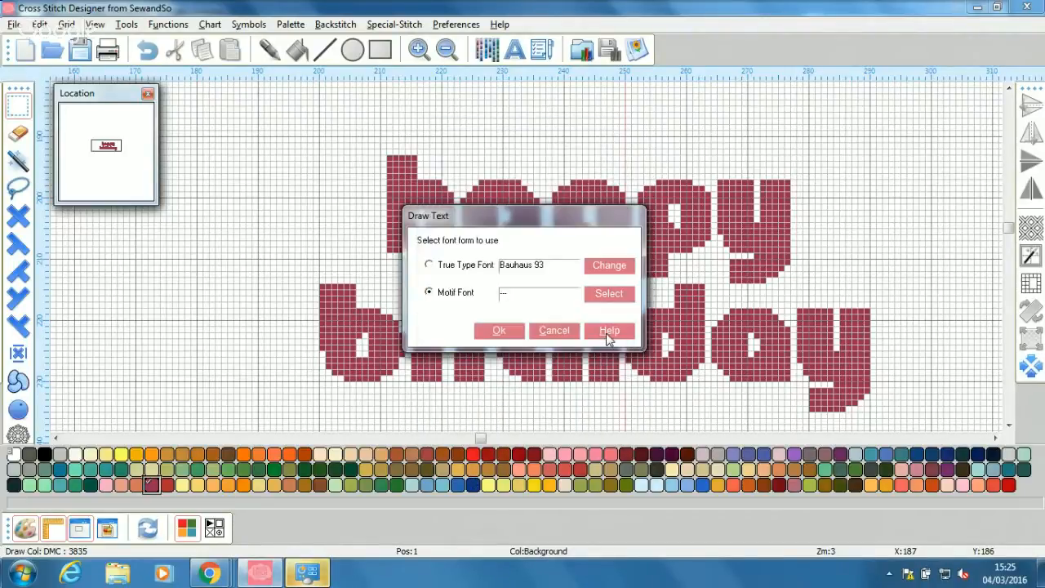
click(569, 333)
Step: Insert the letter B motif from the ALPHABET02 set in the empty area to the left of "happy"
click(581, 52)
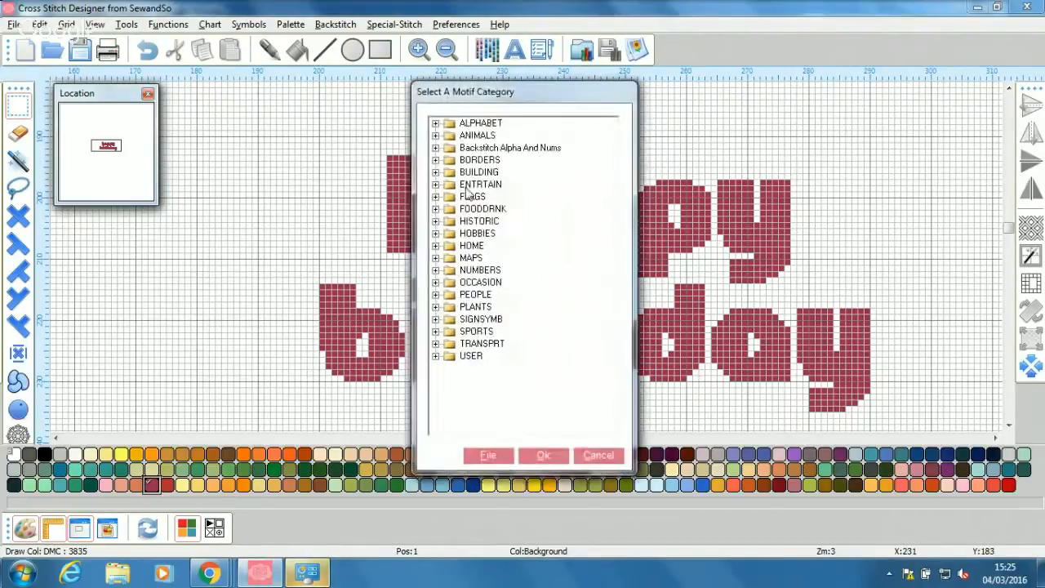
double_click(490, 125)
click(495, 137)
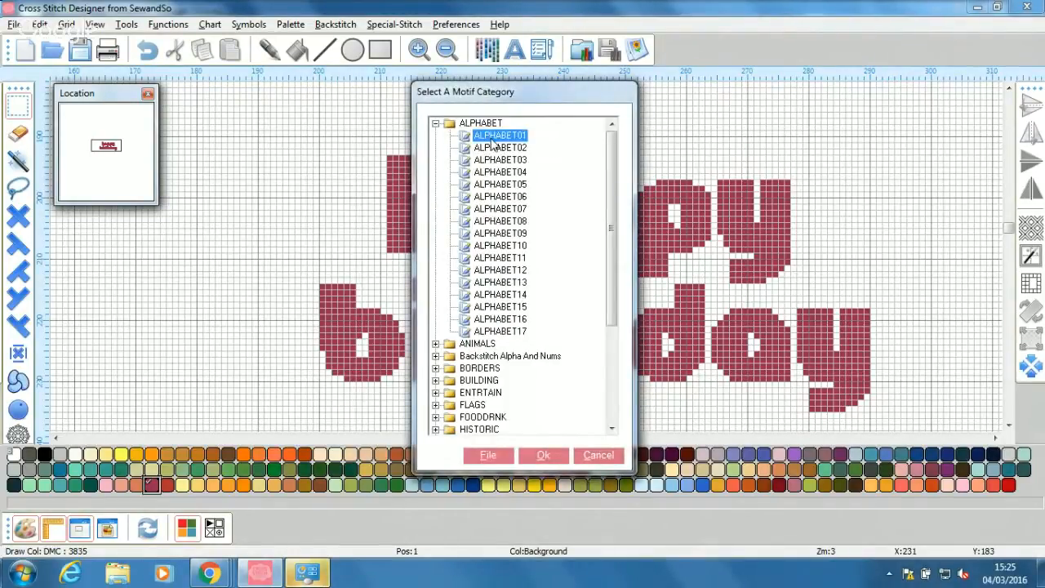
double_click(492, 150)
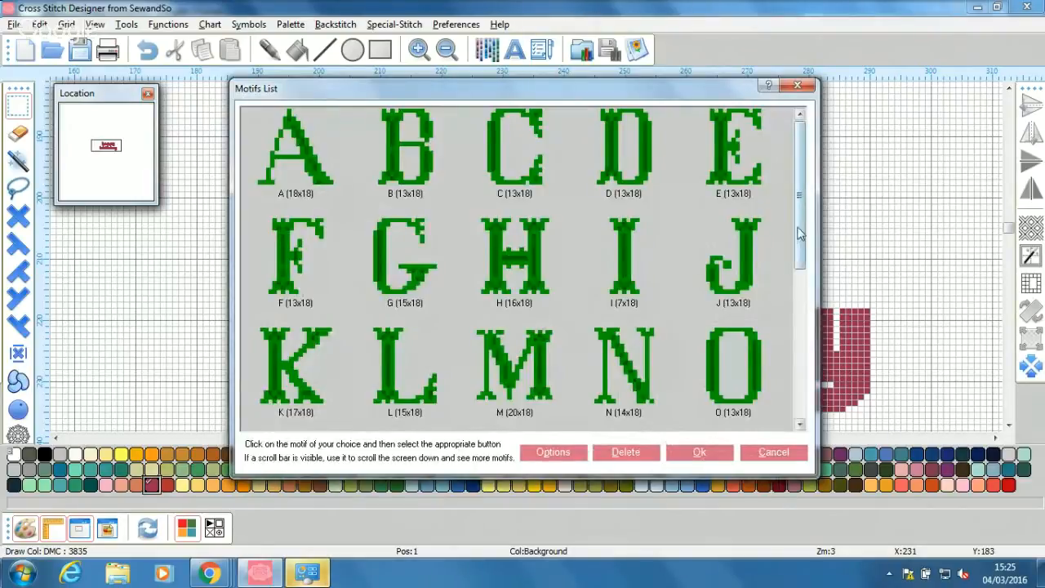
scroll(797, 237, down, 5)
scroll(765, 443, up, 5)
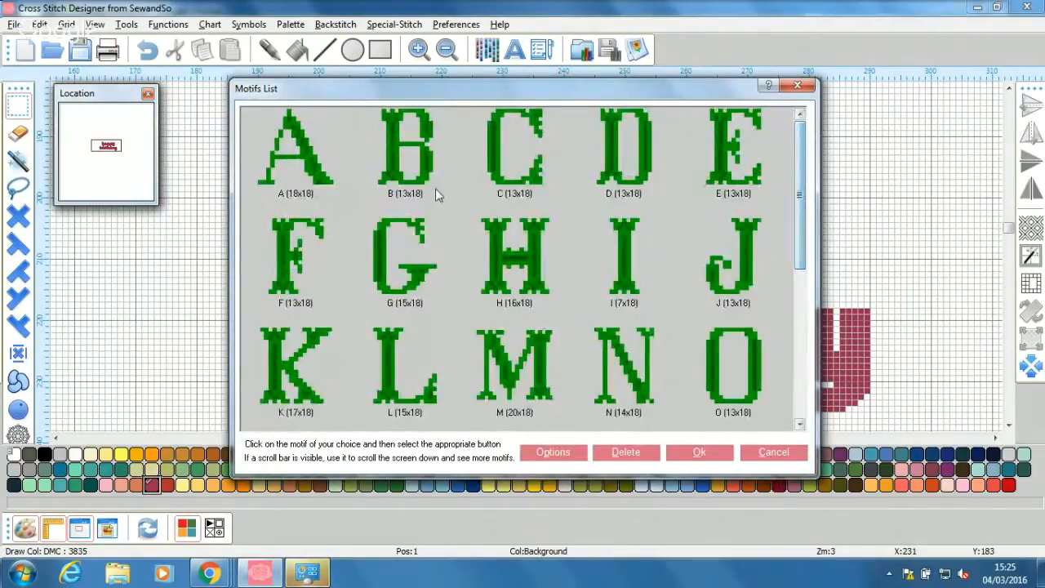
click(409, 168)
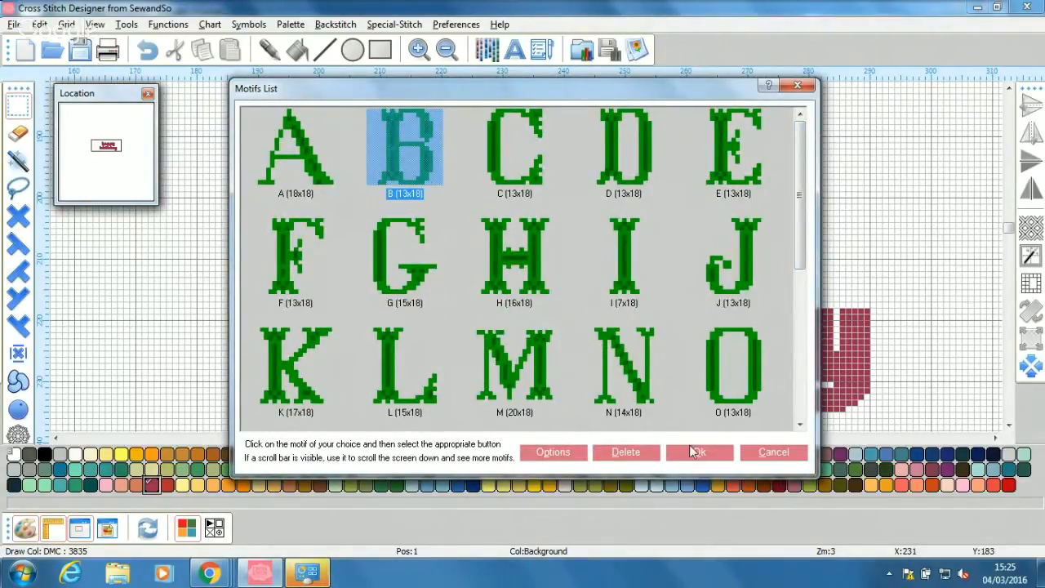
click(694, 451)
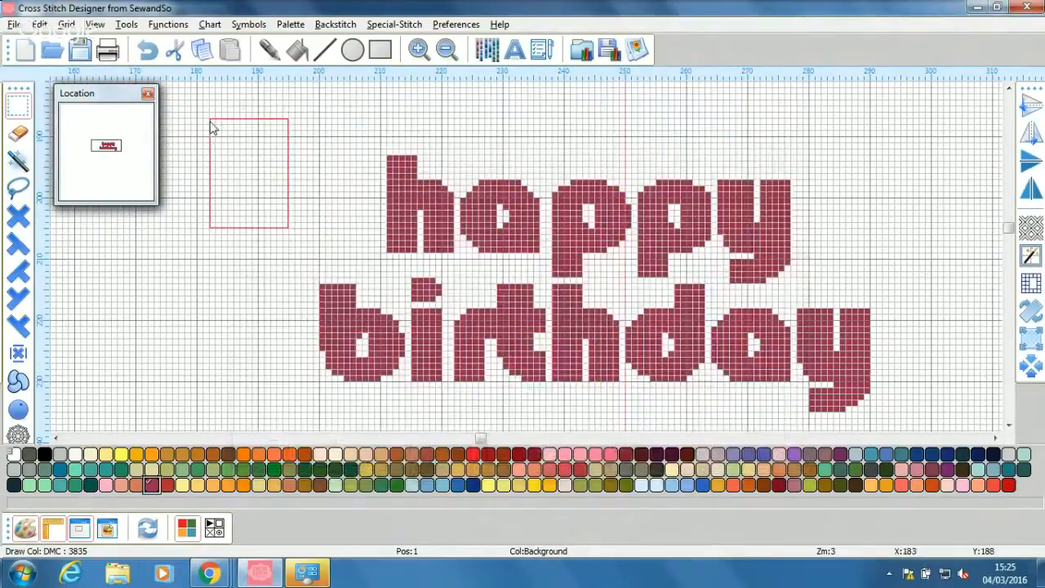
click(196, 99)
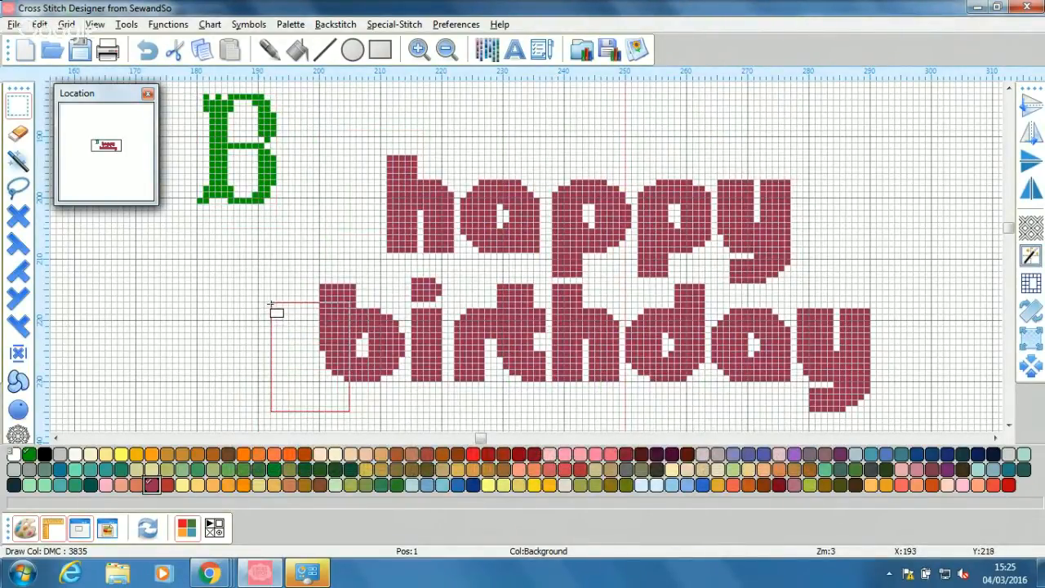
Step: Erase the stitches joining the "r" and "t" in "birthday" and trim the right edge of the "r" stem
click(13, 221)
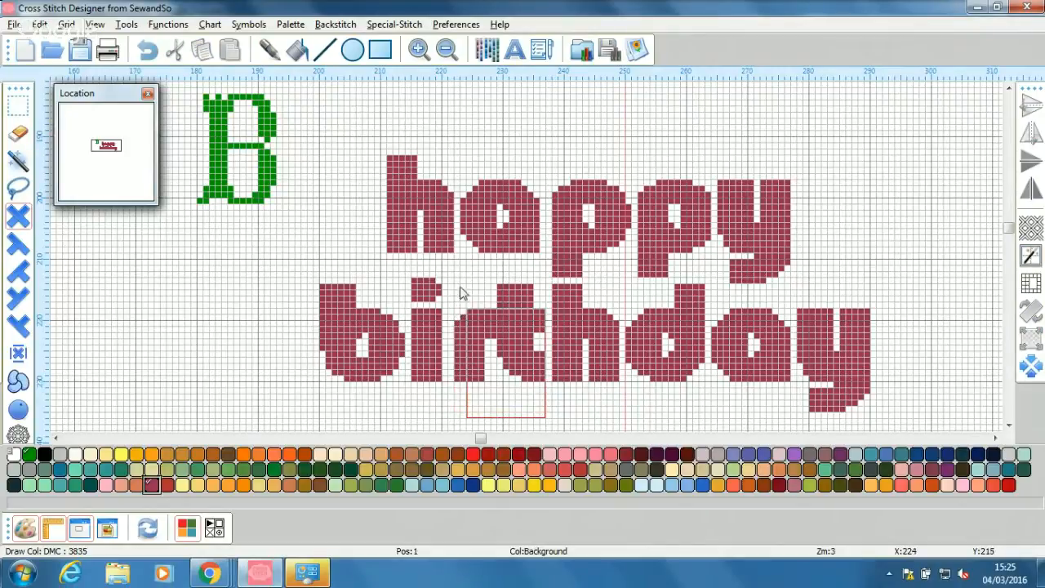
right_click(494, 335)
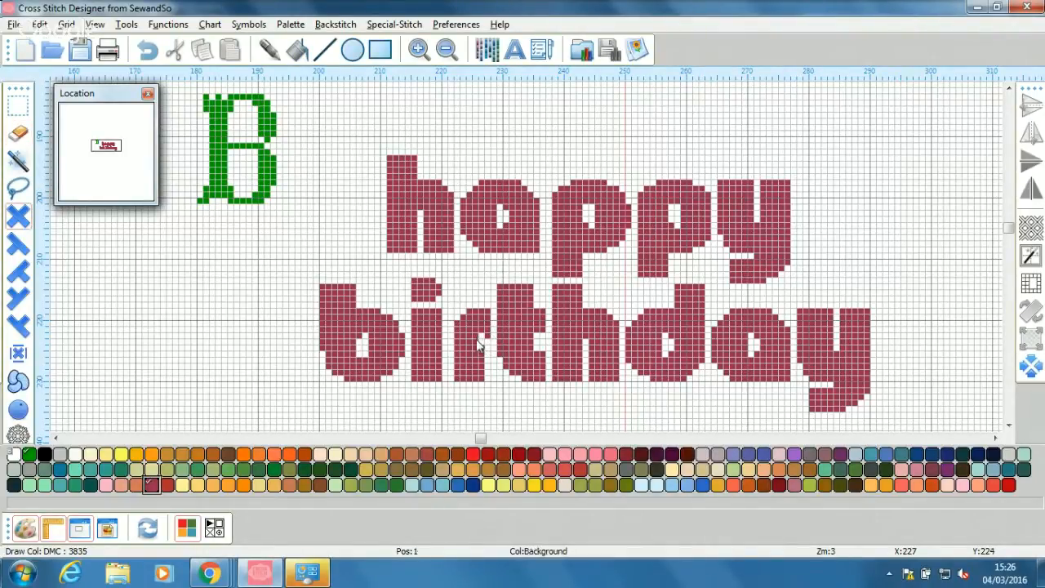
right_click(479, 346)
drag(479, 346, 481, 378)
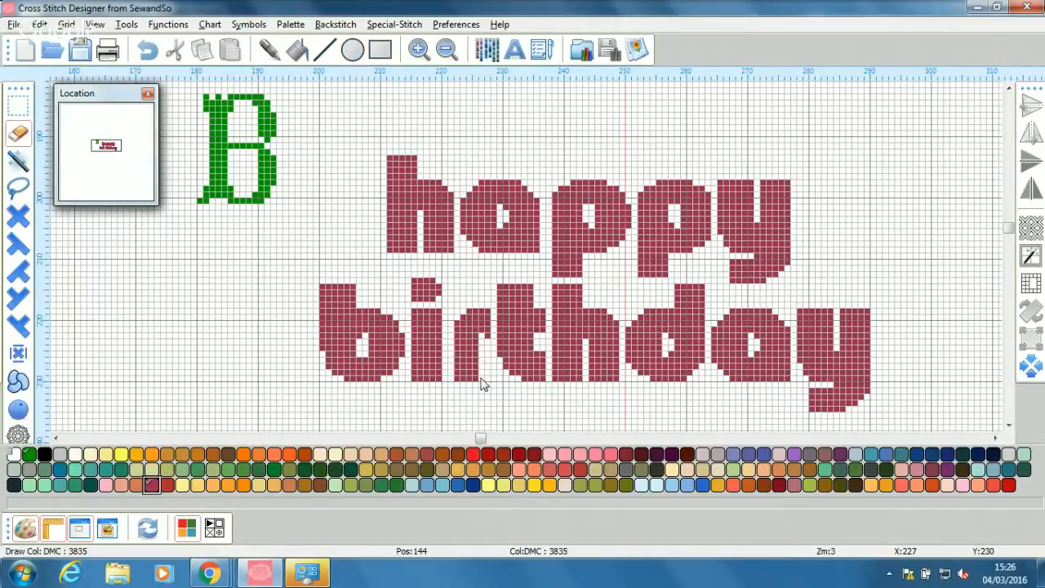
right_click(481, 383)
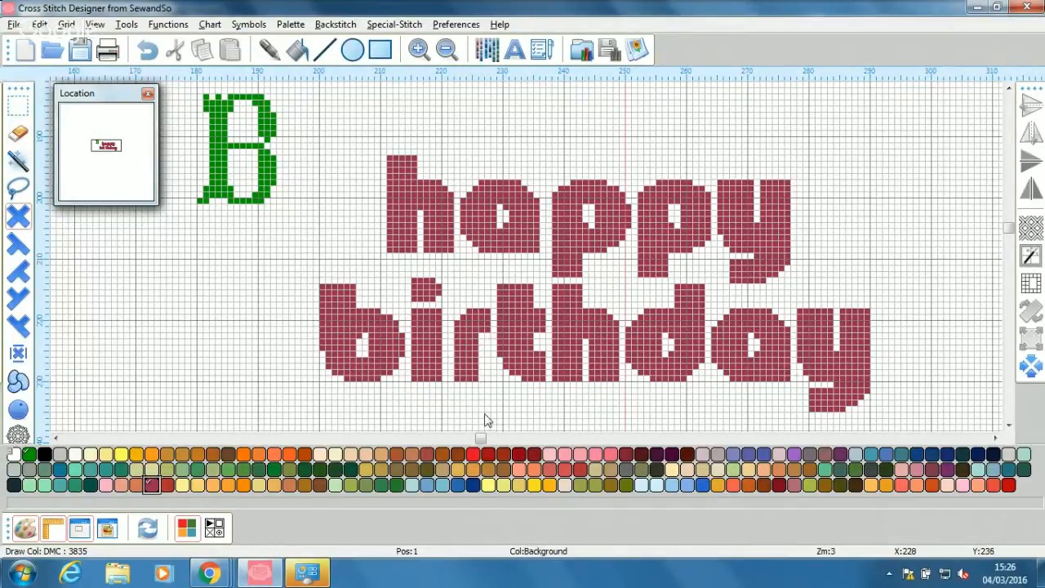